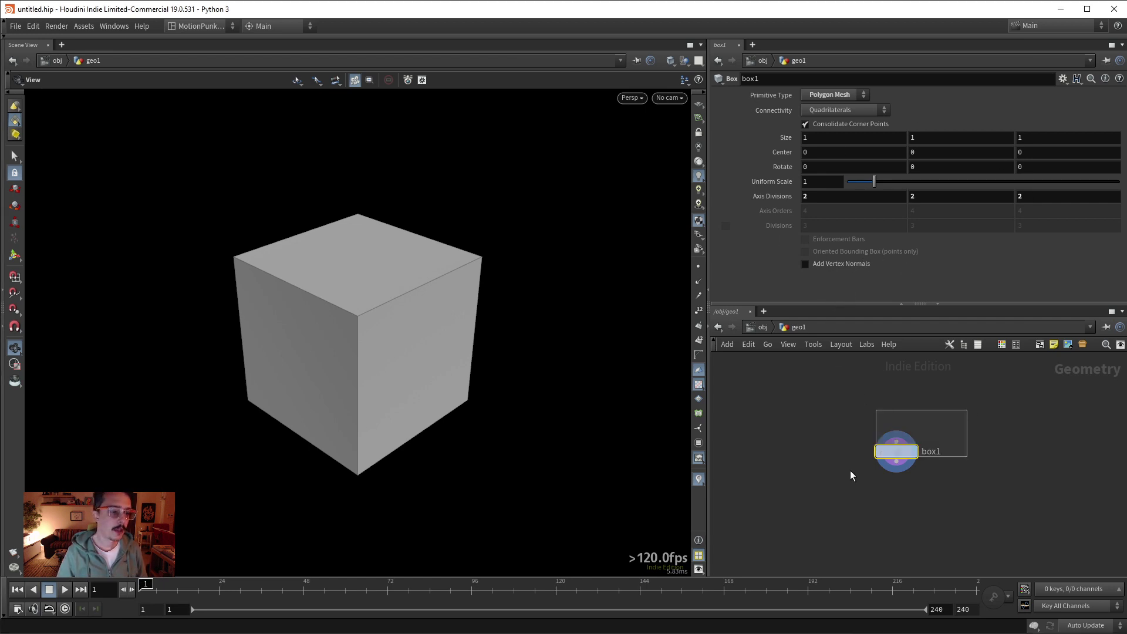
Set box1's Axis Divisions X to 16 and Size Y to 1.6
double_click(811, 196)
type("3")
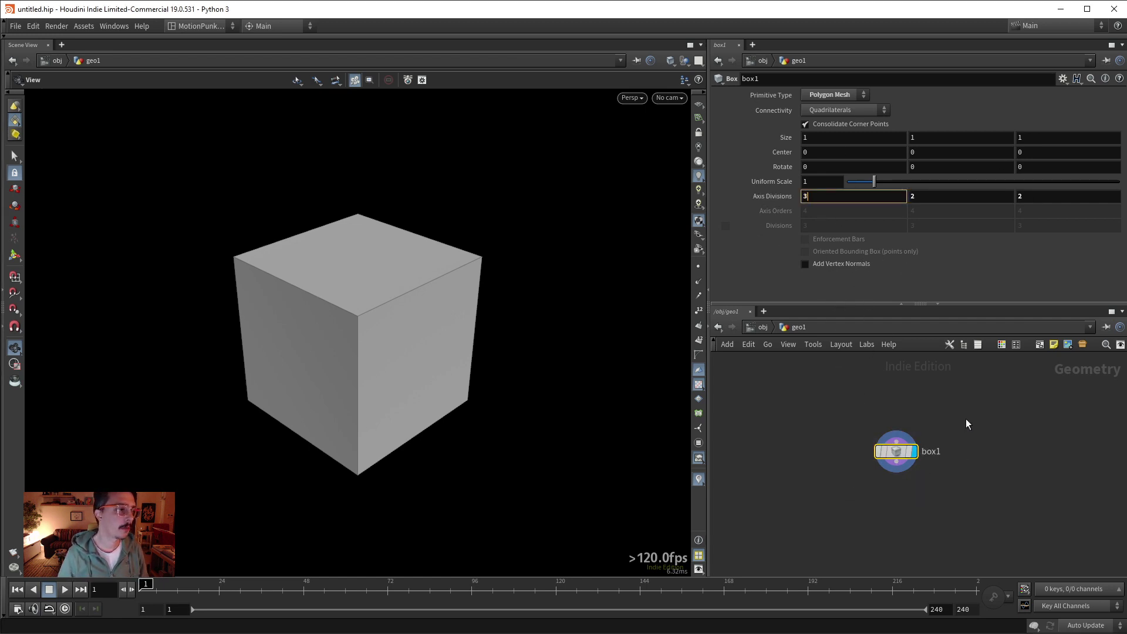
key("Return")
middle_click_drag(844, 198, 892, 201)
middle_click_drag(935, 138, 974, 144)
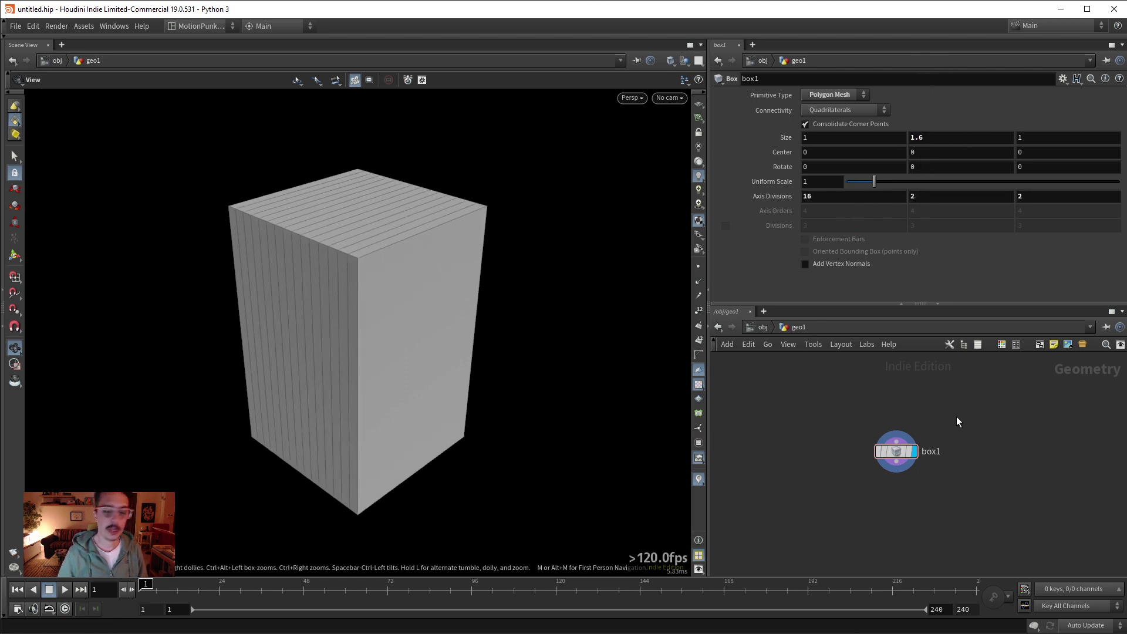
scroll(956, 418, "up", 1)
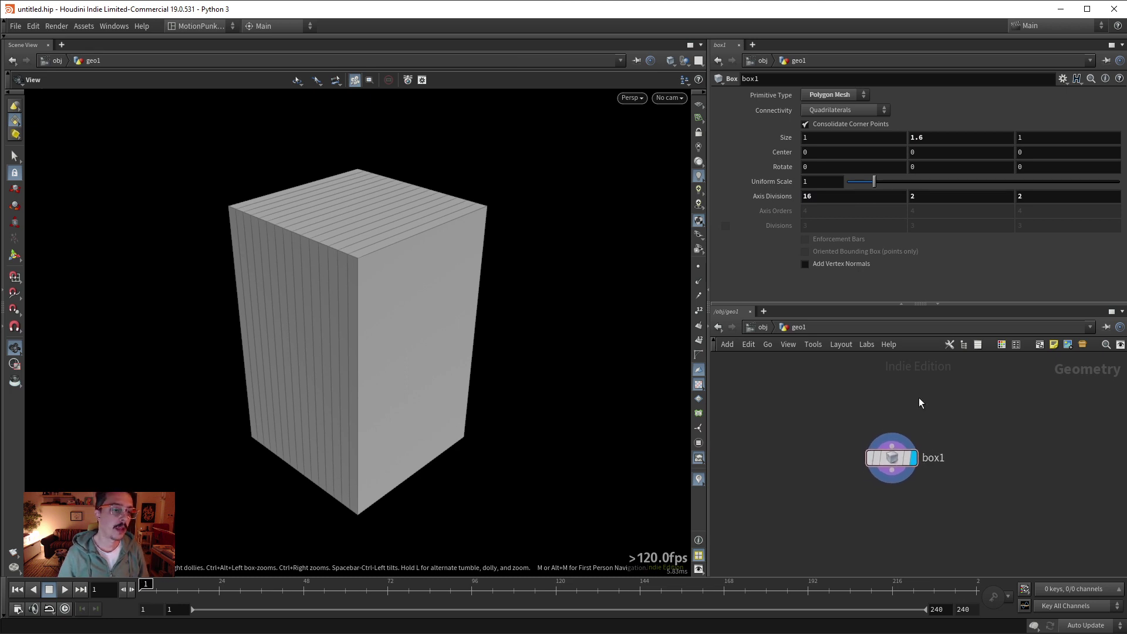
Save the tall 16-division box settings as preset 1
left_click(1062, 78)
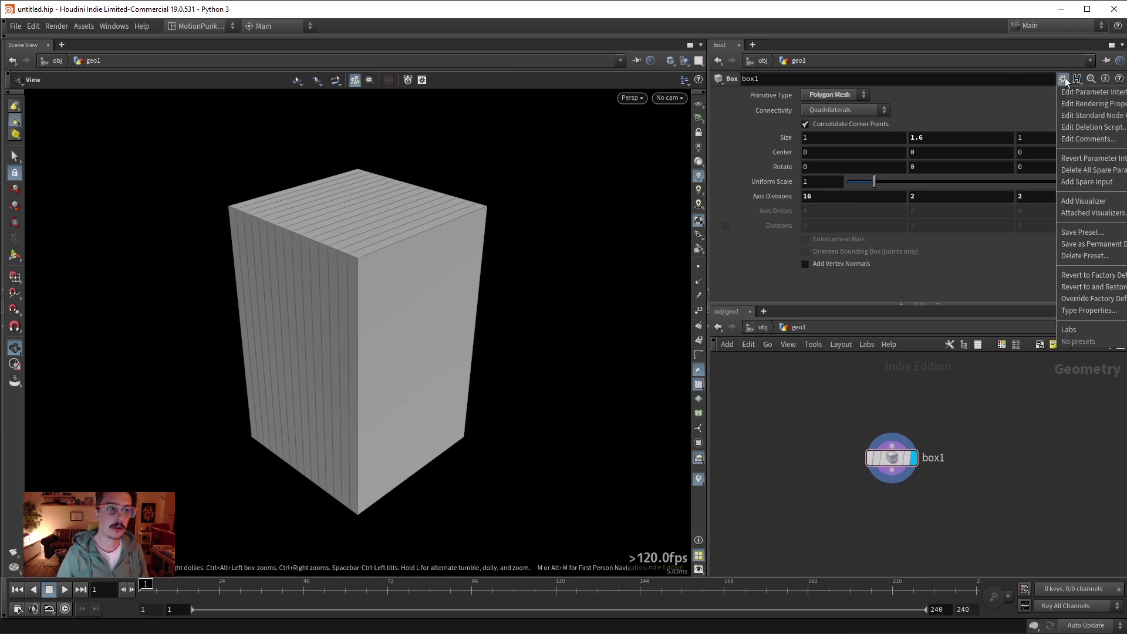
left_click(1106, 232)
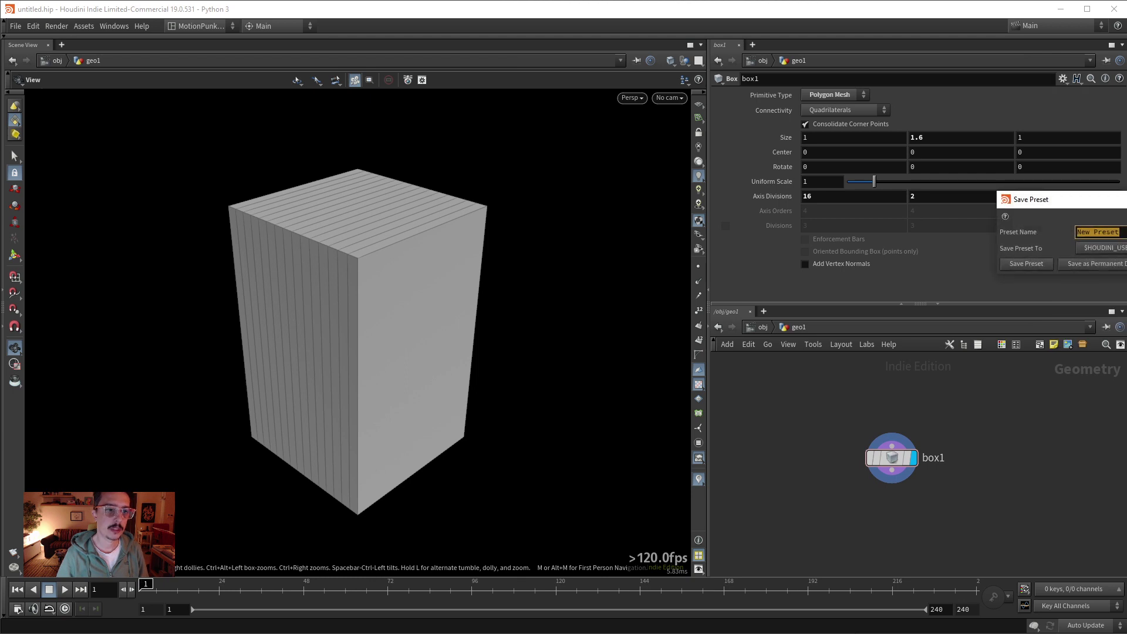
left_click(672, 260)
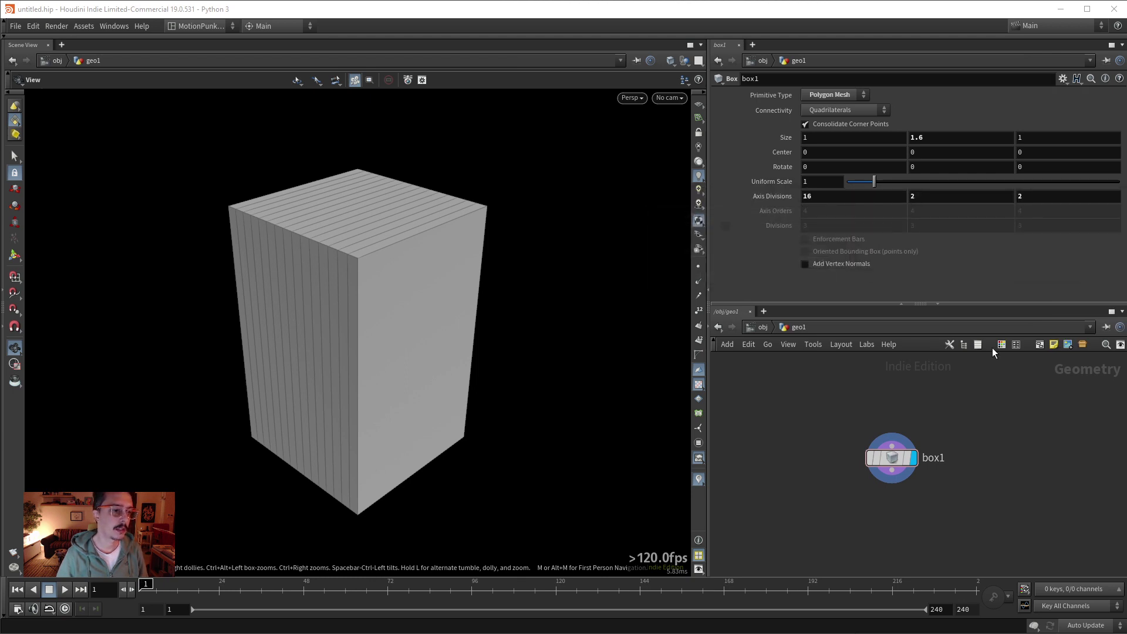
Raise Axis Divisions Y to 24 for the 0.3-high box and save it as preset 2
middle_click_drag(937, 196, 1010, 100)
left_click(1062, 79)
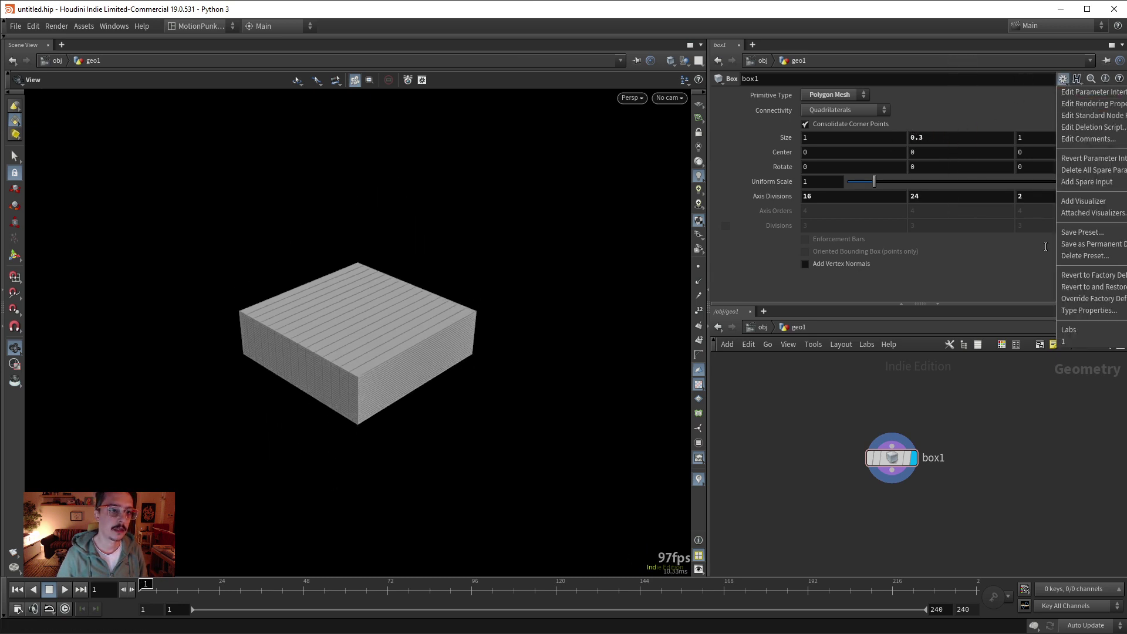
left_click(1087, 232)
left_click(668, 261)
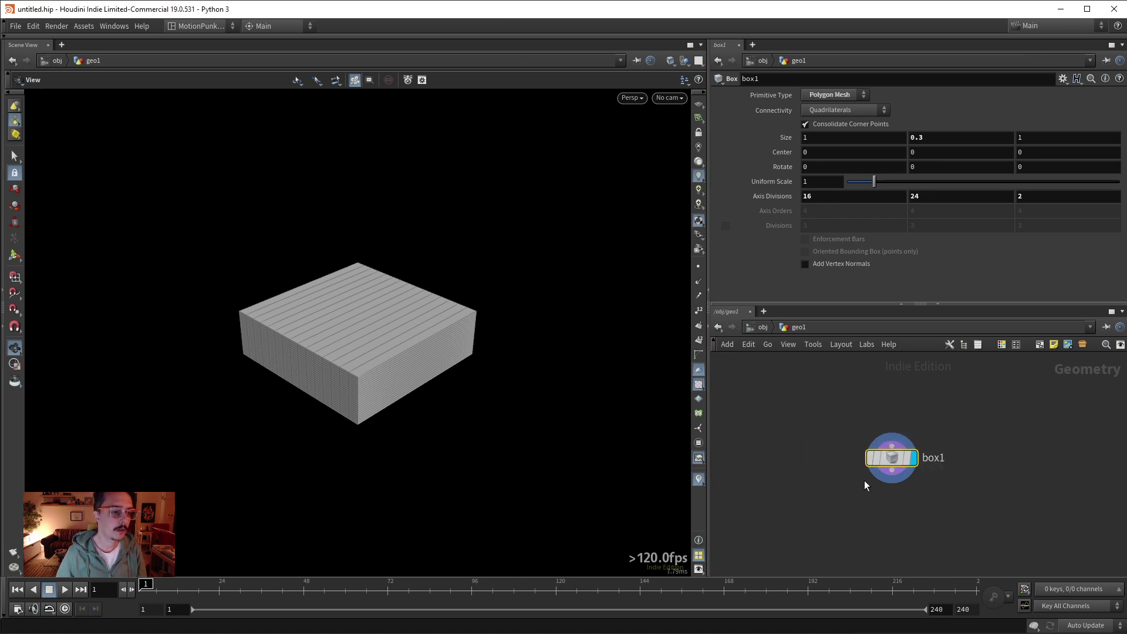
Delete box1 and create a fresh Box node by searching 'cube'
key("Delete")
key("Tab")
type("cube")
key("Return")
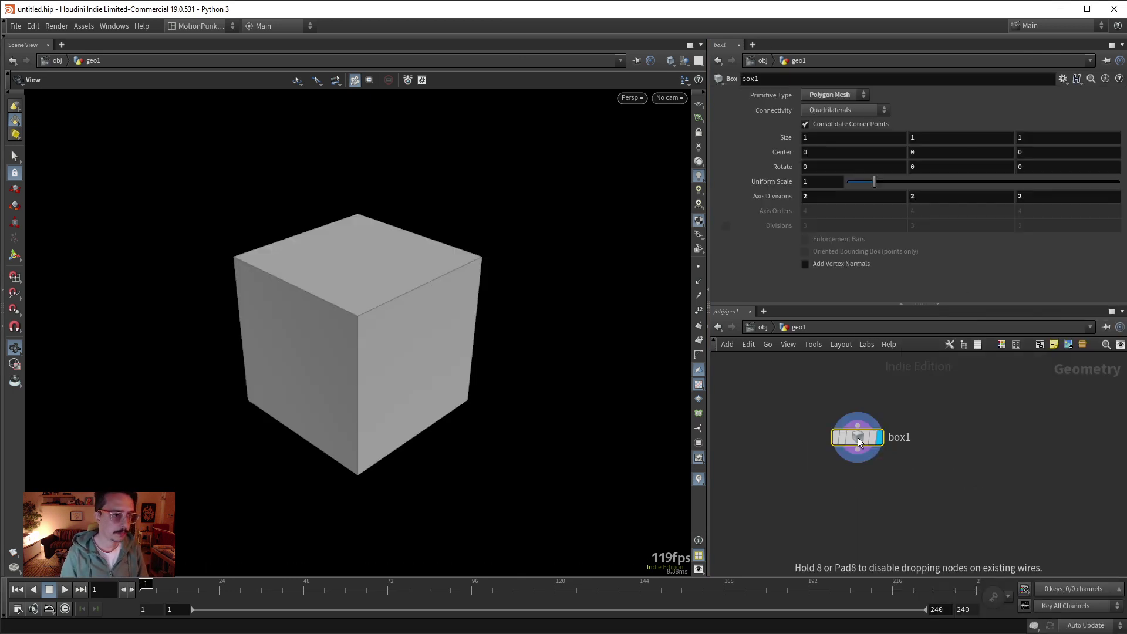
Apply preset 1, then preset 2, to the new box
left_click(1063, 79)
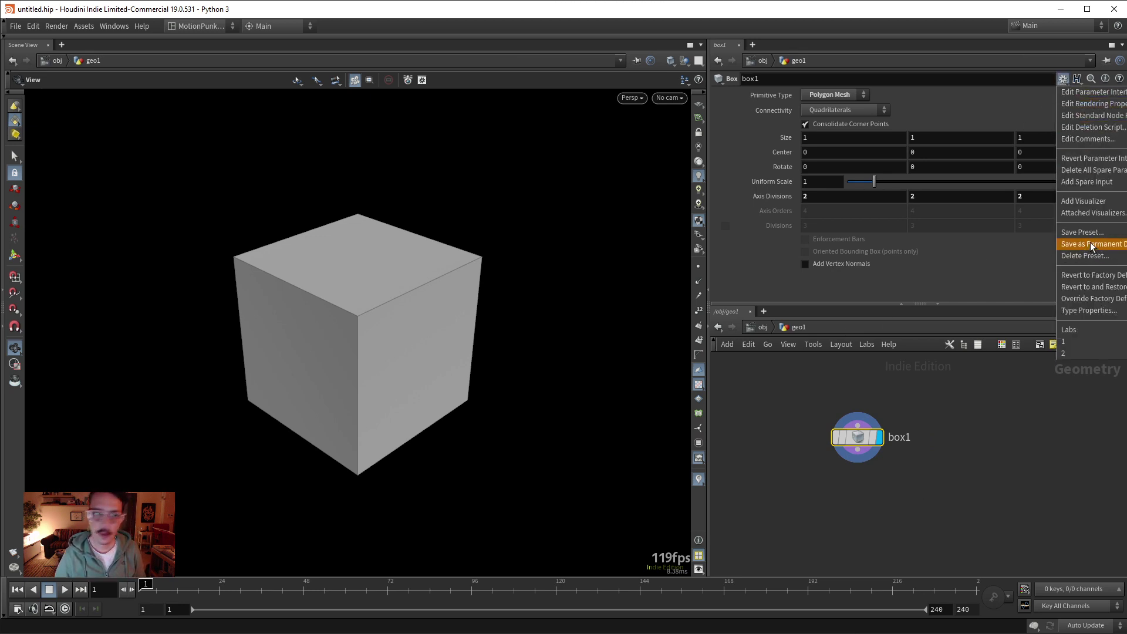
left_click(1078, 342)
left_click(1063, 78)
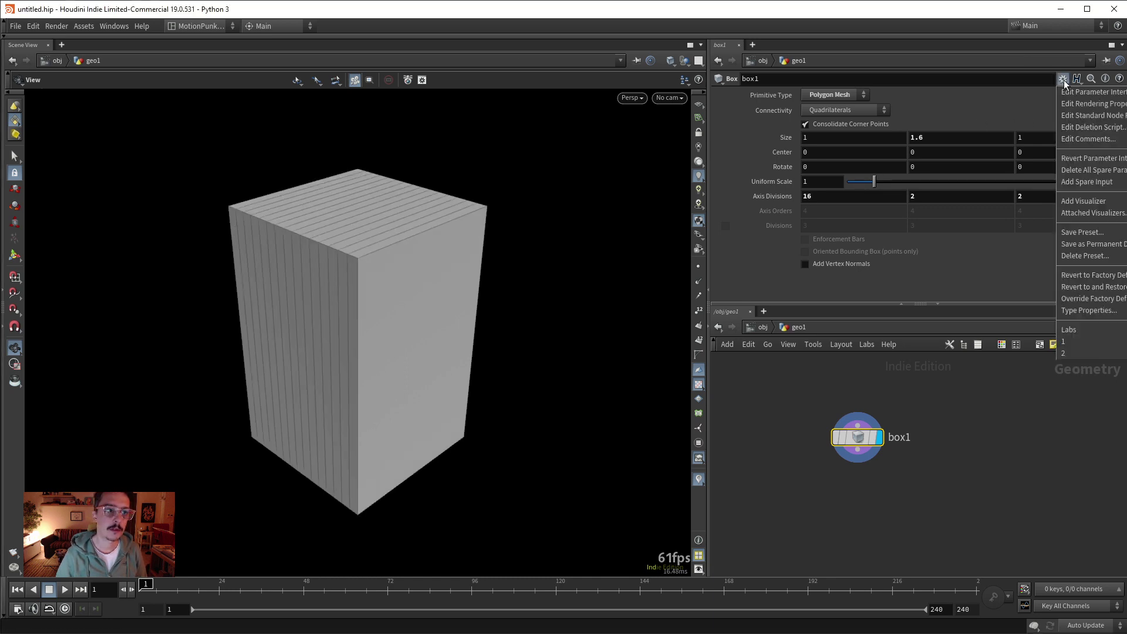
left_click(1075, 353)
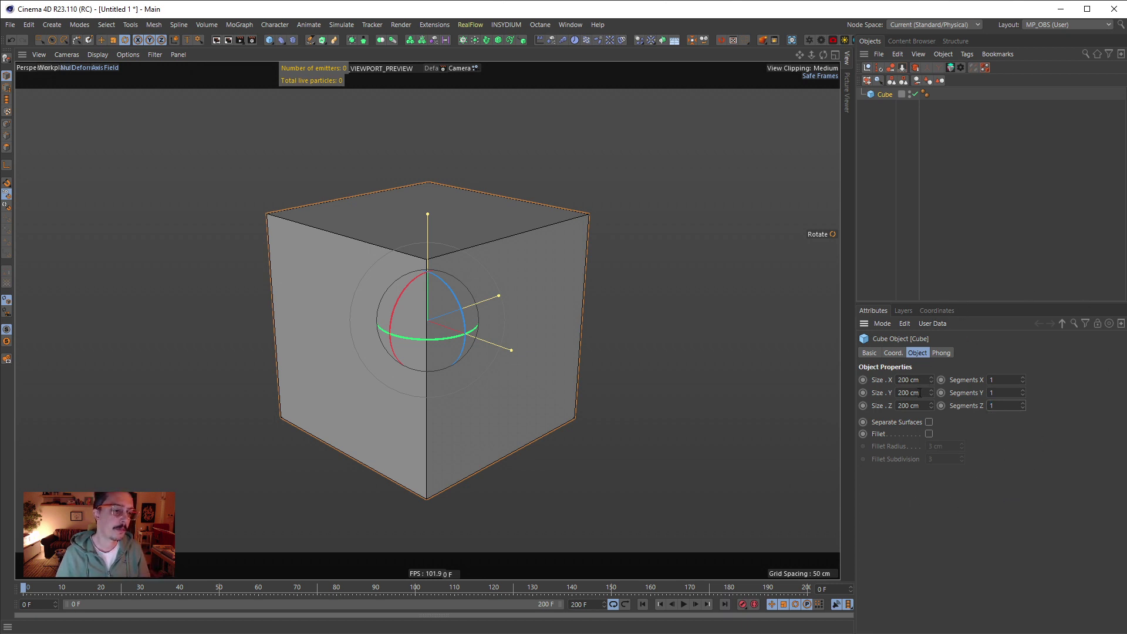
Set the Cinema 4D cube's Segments X, Y and Z to 12
double_click(1006, 379)
type("12")
key("Tab")
type("12")
key("Tab")
type("12")
key("Return")
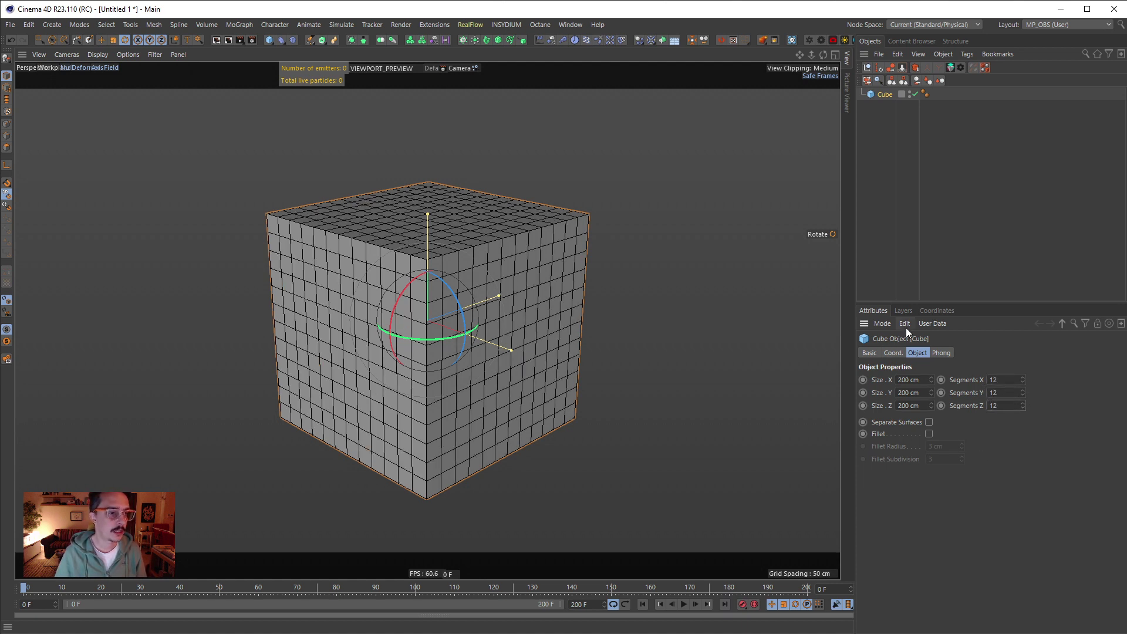
Look at the Attributes Edit Set as Default option, then select box1 in Houdini
left_click(905, 324)
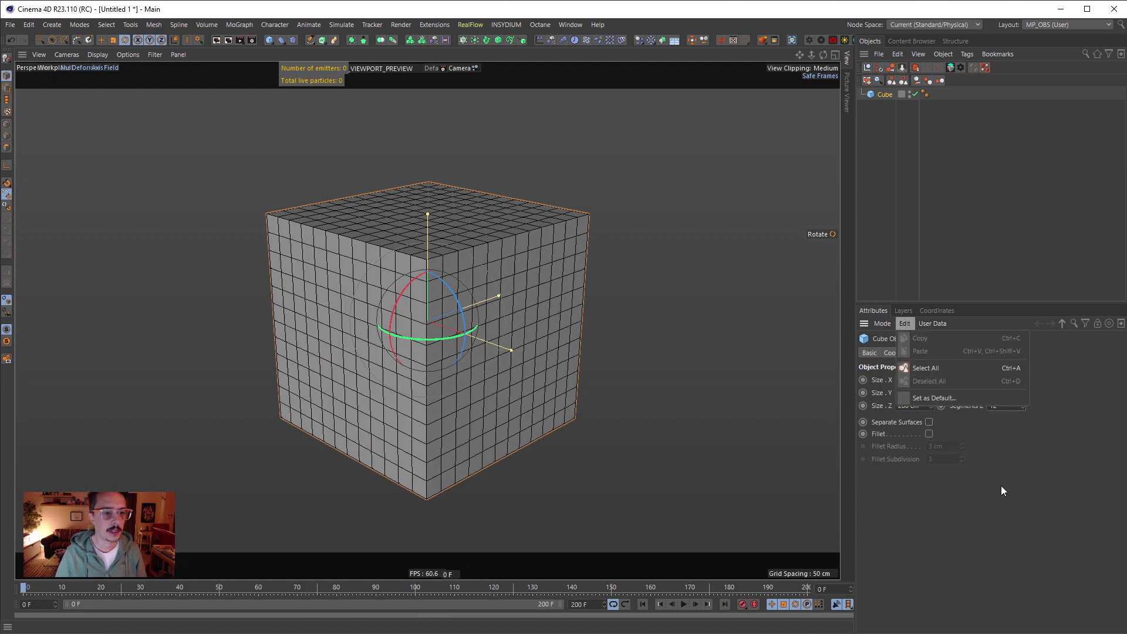
left_click(1008, 458)
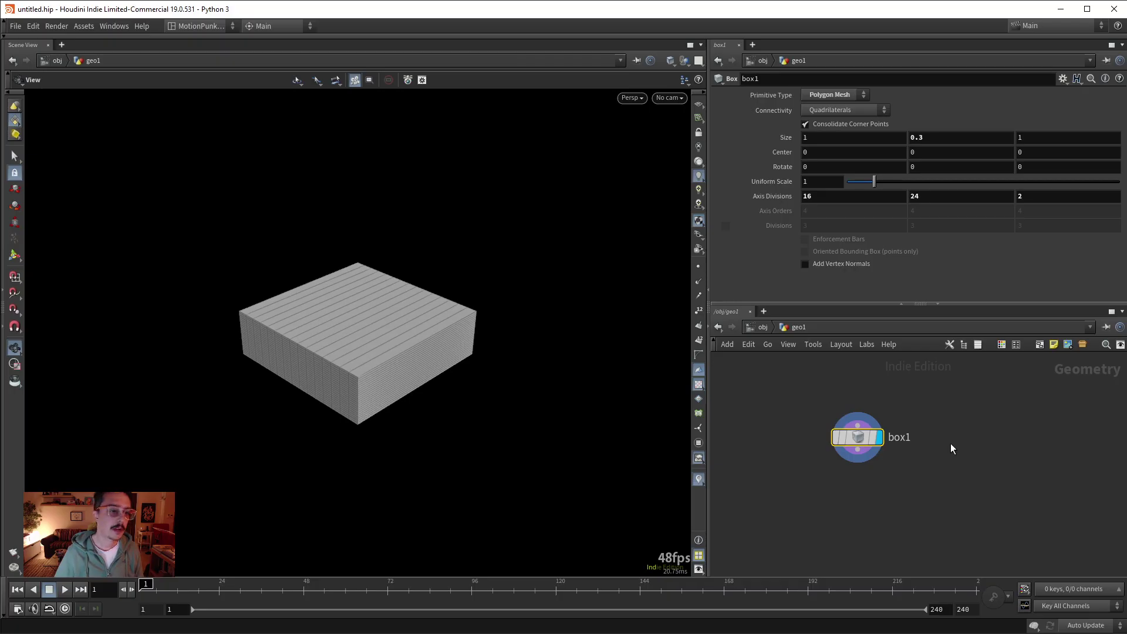
left_click_drag(918, 404, 774, 487)
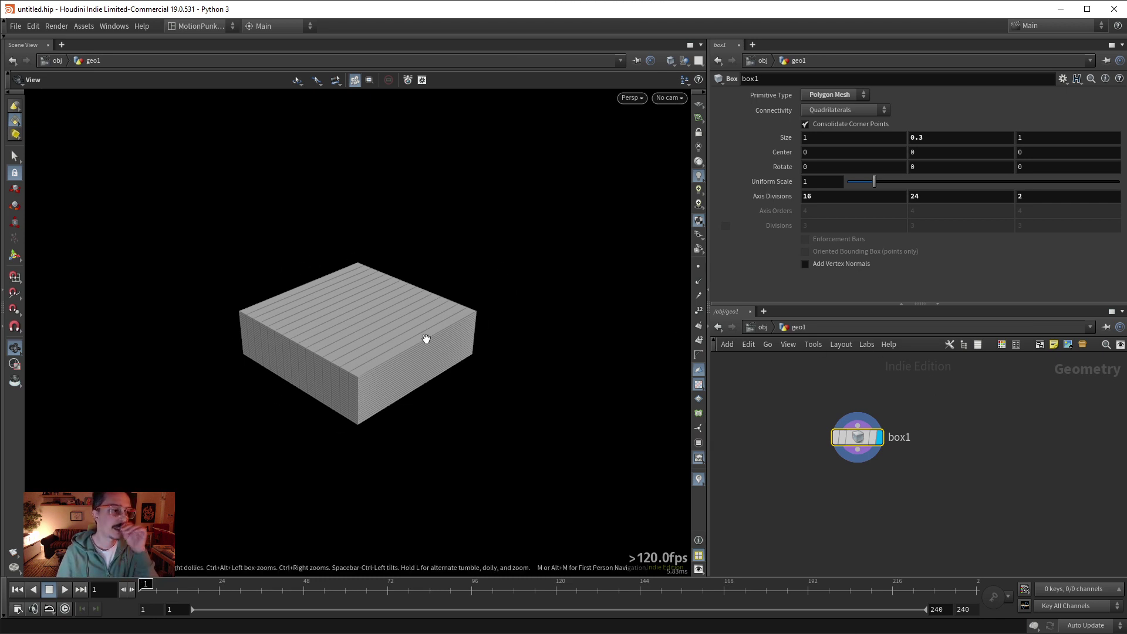
Pan the network view and narrow the Houdini window to reveal the one behind
middle_click_drag(976, 446, 990, 458)
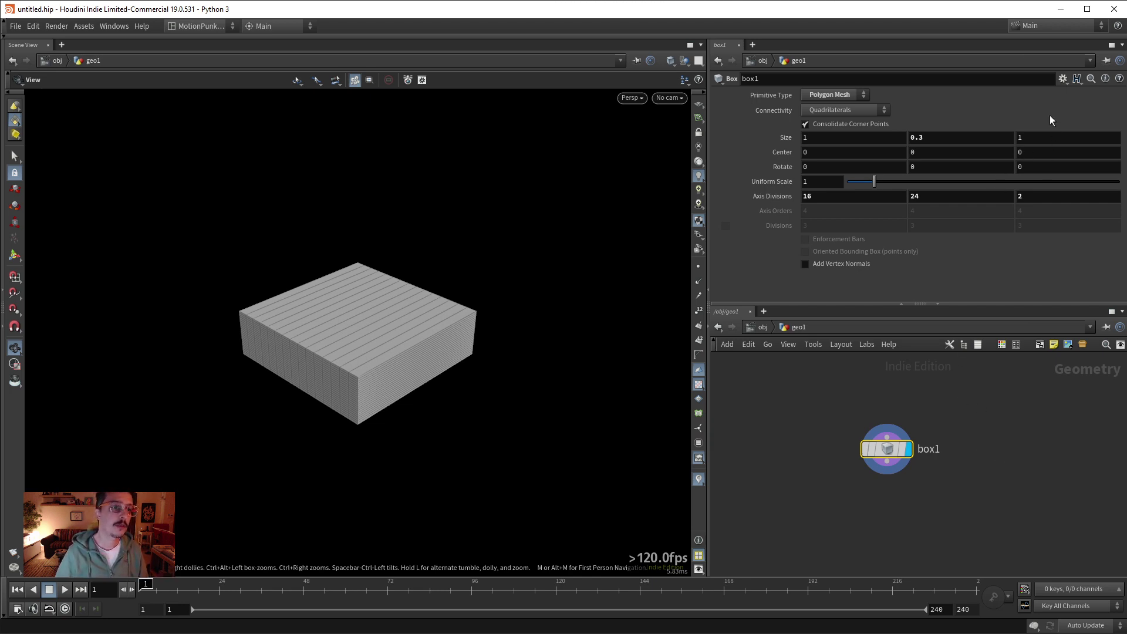
left_click(1063, 79)
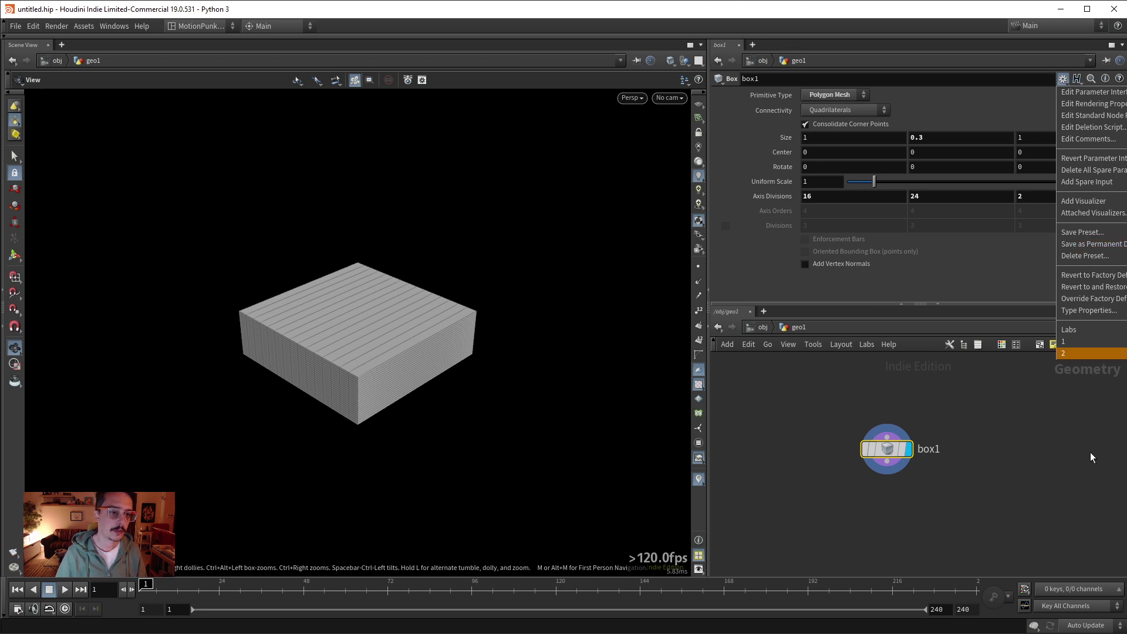
left_click(1124, 439)
left_click_drag(1125, 440, 994, 440)
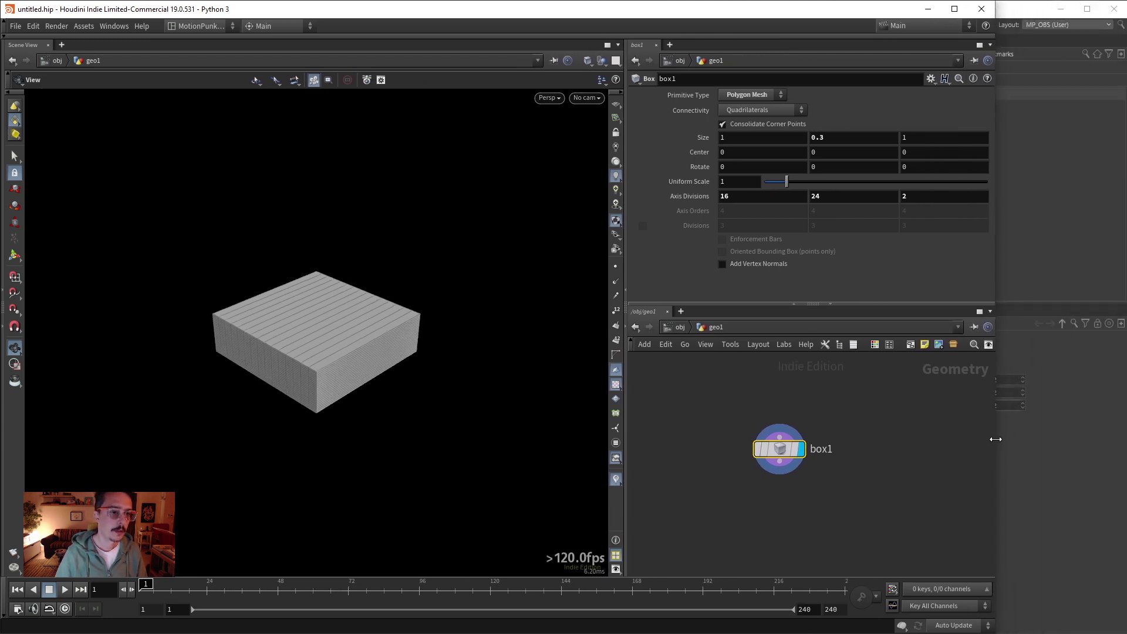
Save the flat box settings as Permanent Defaults and verify the entry in the preset list
left_click(931, 78)
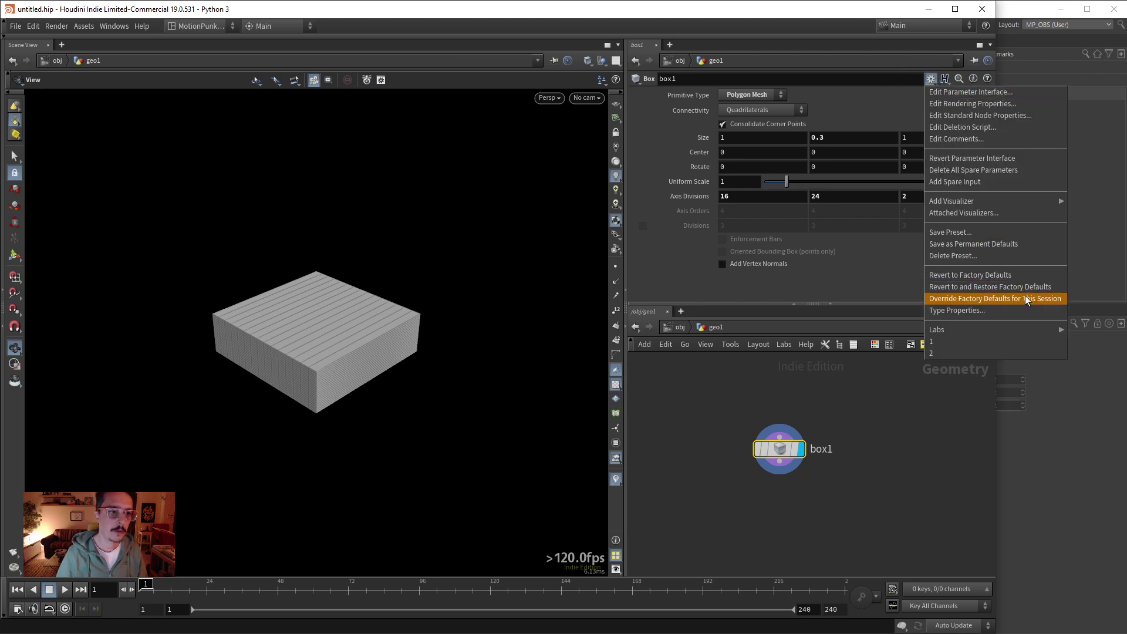
left_click(1011, 244)
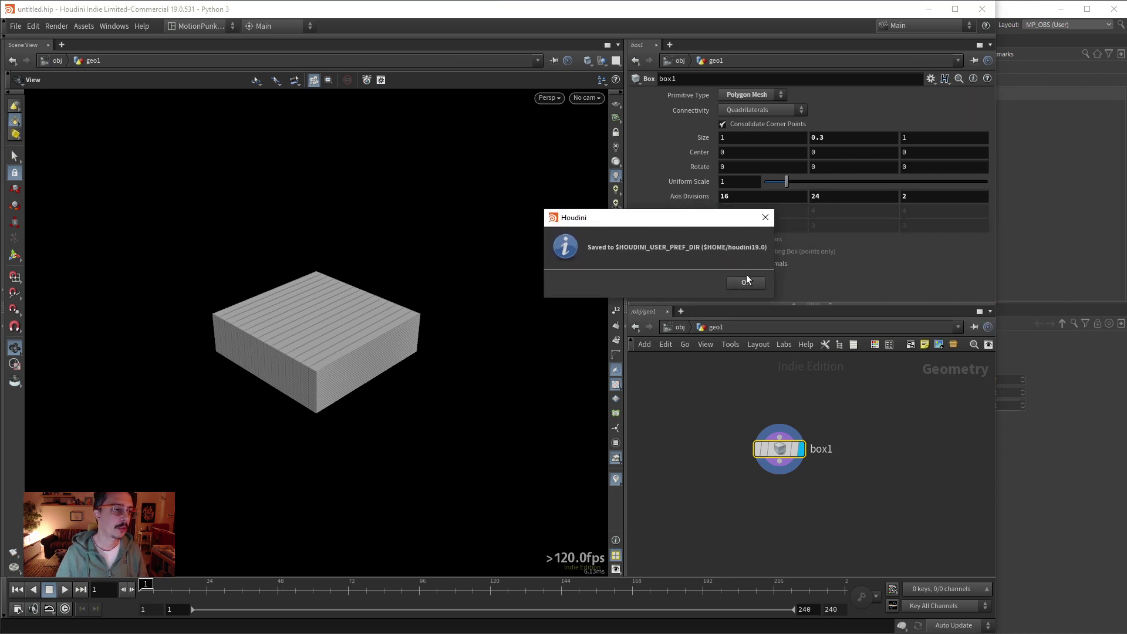
left_click(745, 277)
left_click(931, 79)
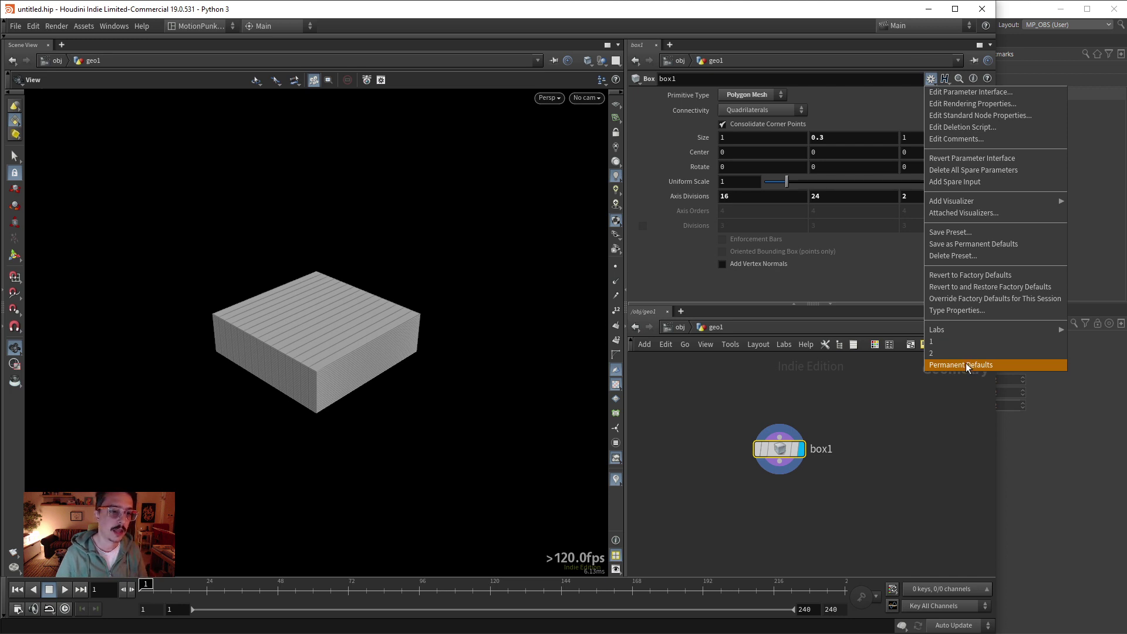
left_click(886, 394)
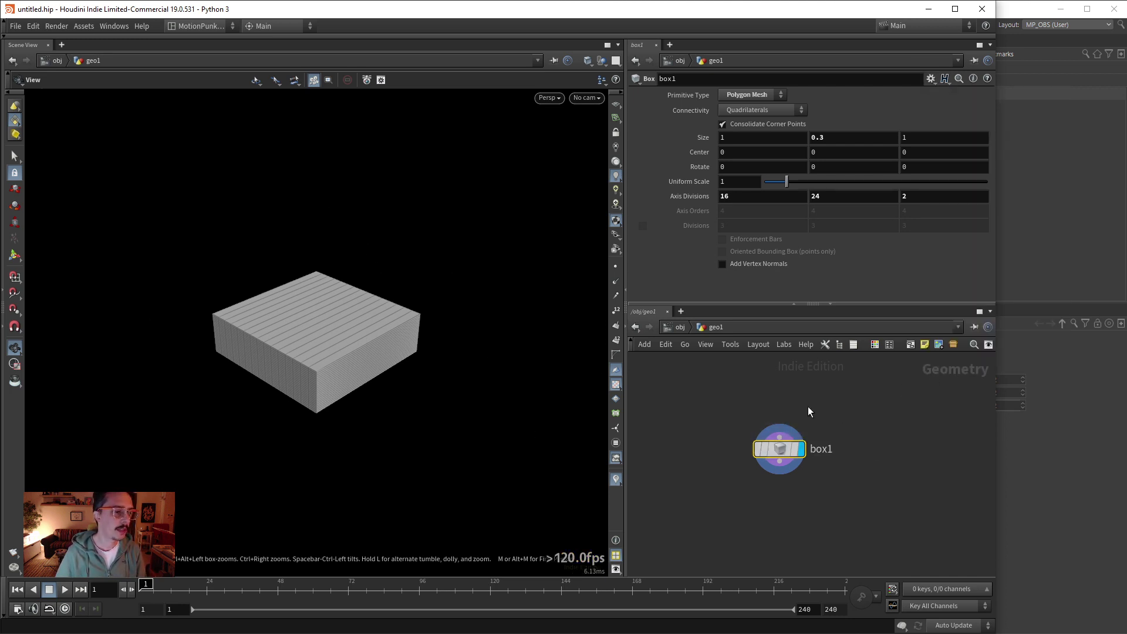
Delete the box node and place a new Box node in the network
key("Delete")
key("Tab")
type("box")
key("Return")
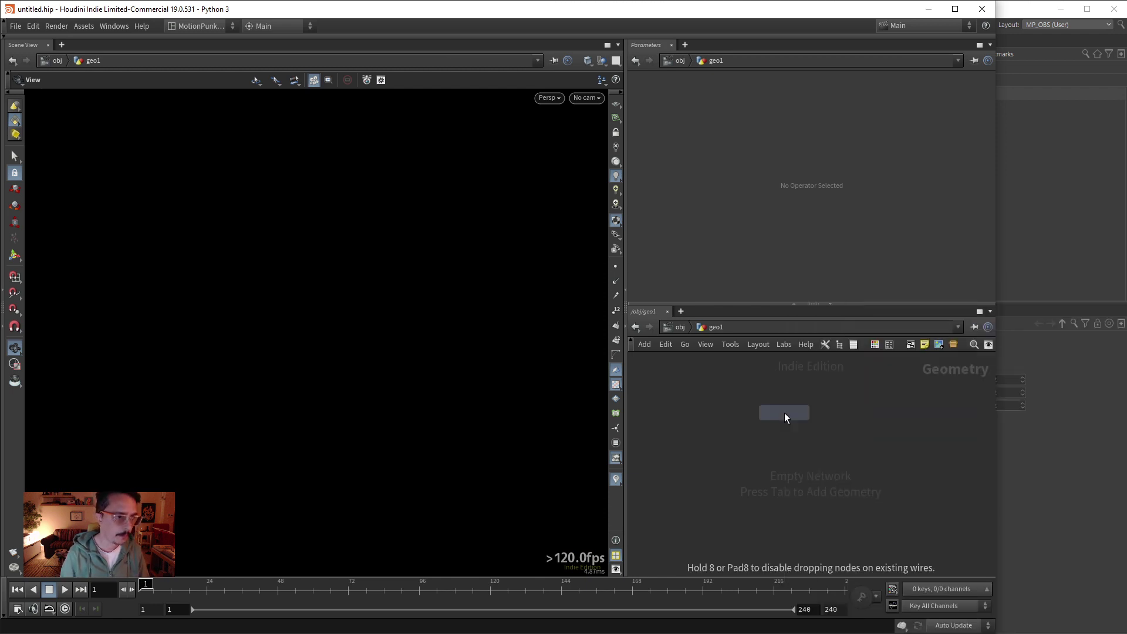
left_click(784, 413)
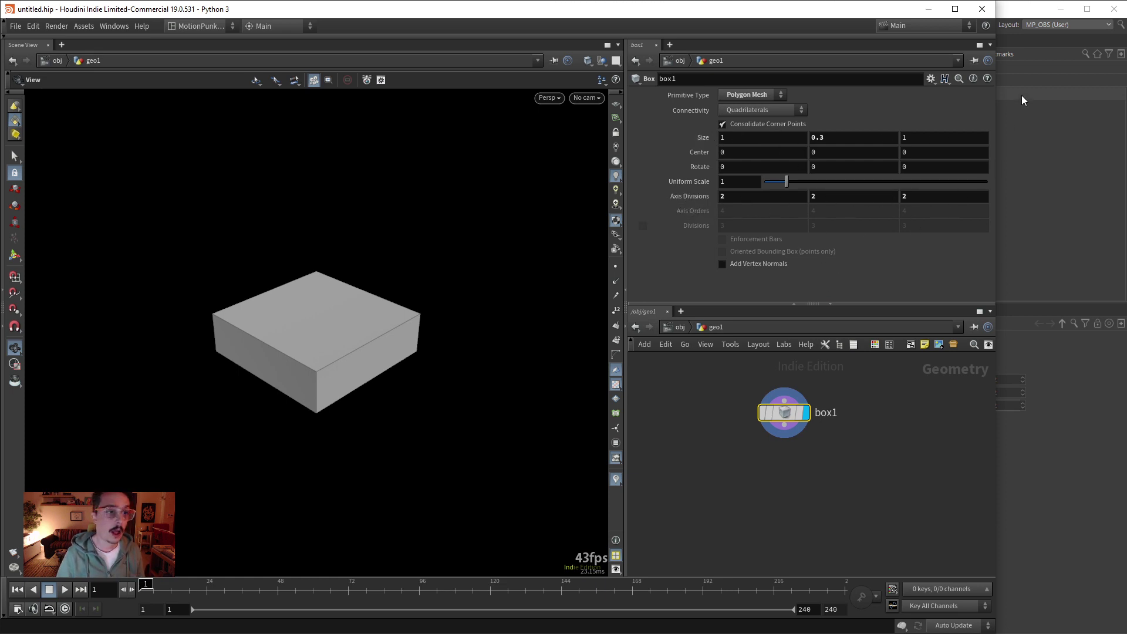
Apply the subdividing preset, then preset 1, then Permanent Defaults for the flat 0.3 slab
left_click(931, 78)
left_click(939, 353)
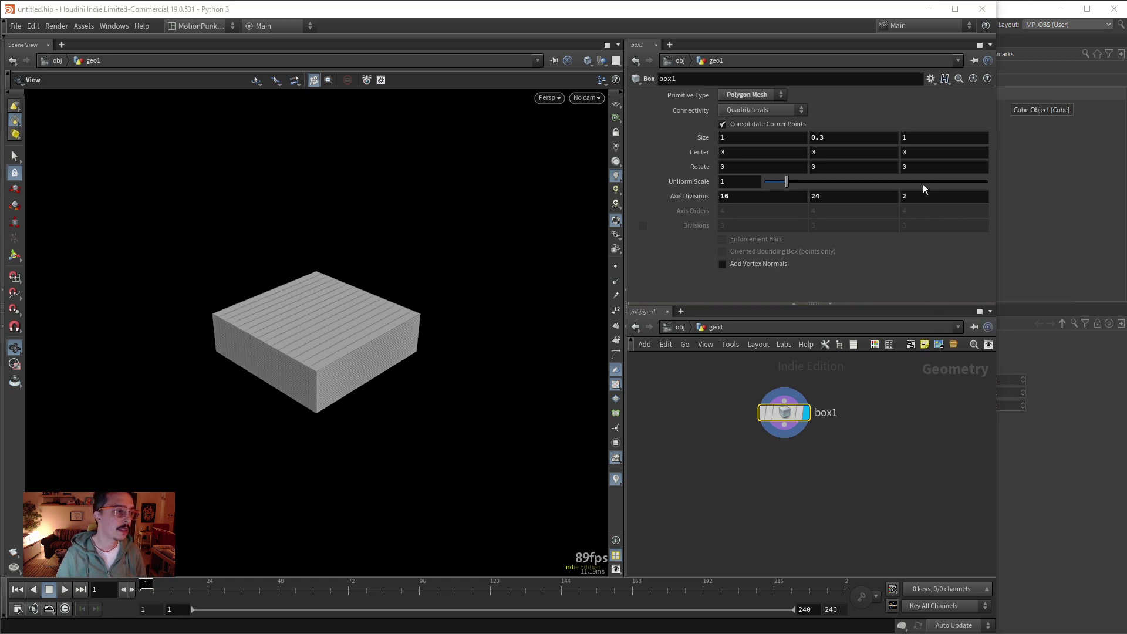
left_click(930, 80)
left_click(945, 341)
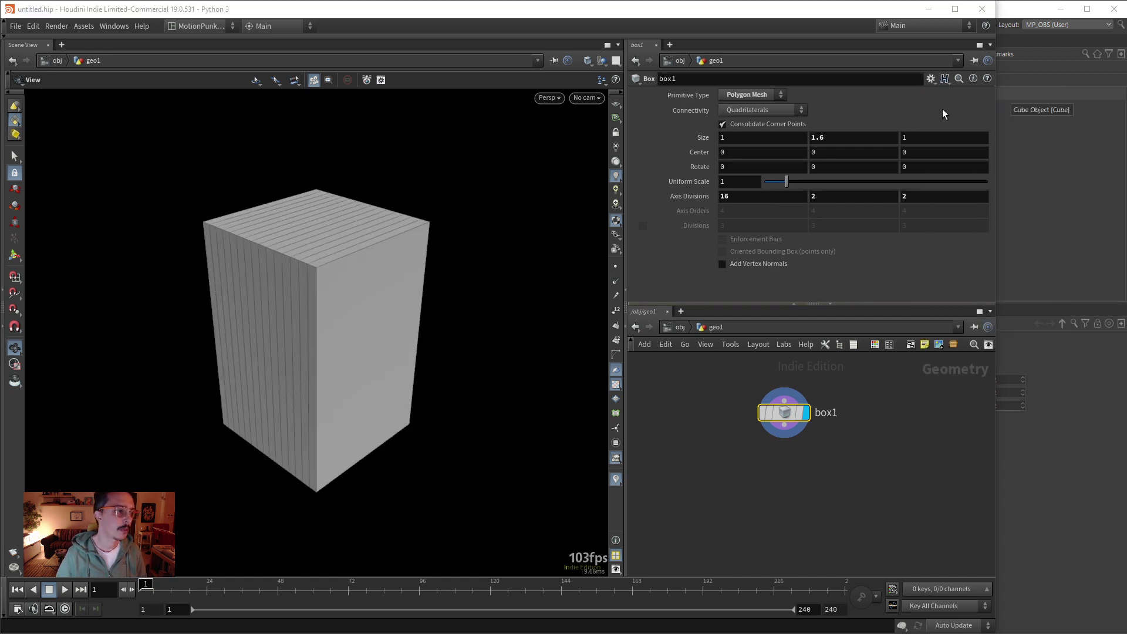
left_click(931, 80)
left_click(961, 364)
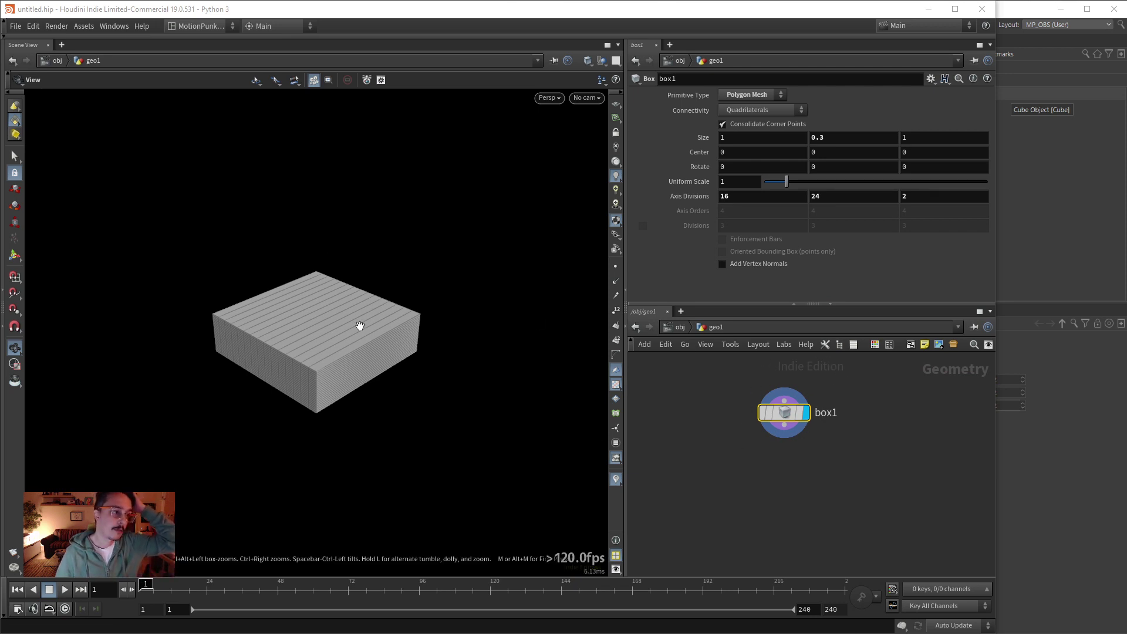
mouse_move(797, 253)
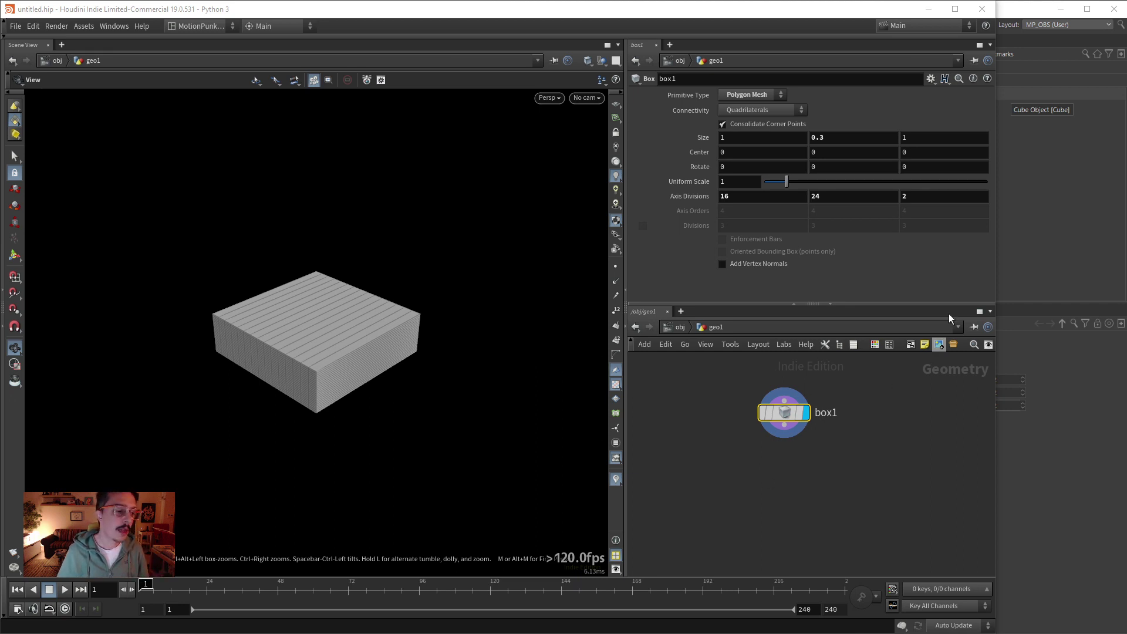
Delete the Permanent Defaults preset from the Box node's presets
left_click(931, 79)
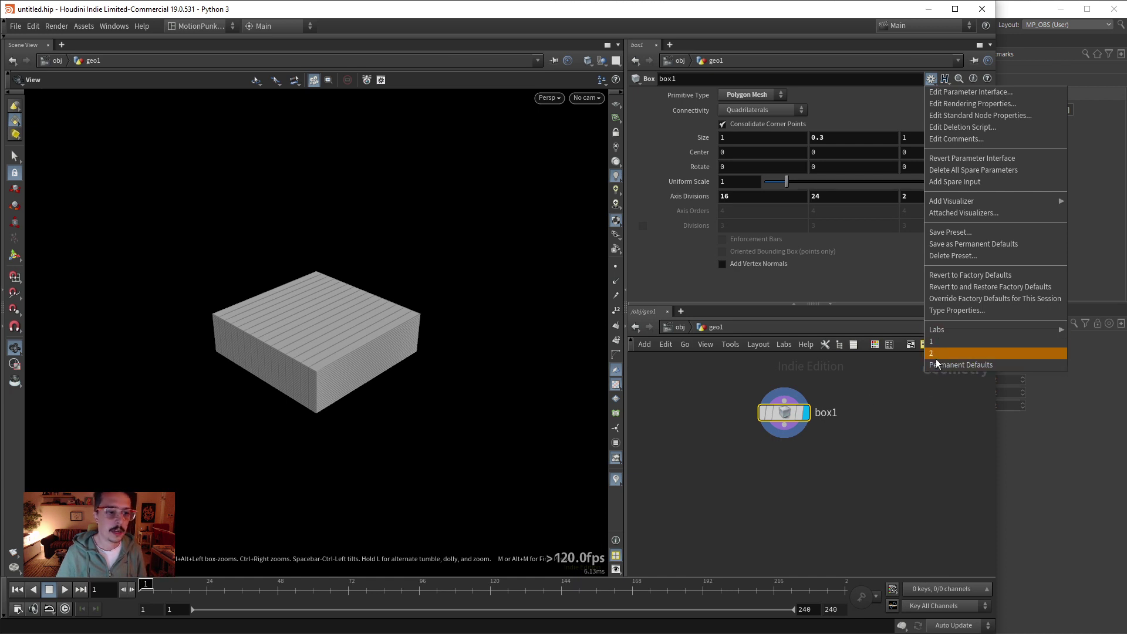
left_click(862, 380)
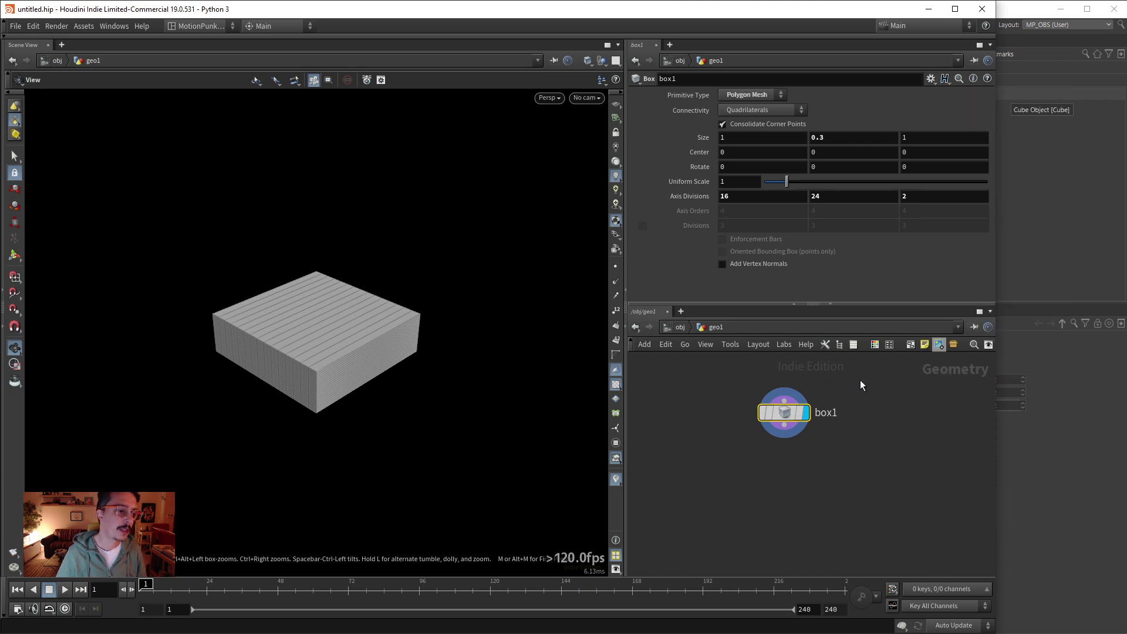
left_click(931, 79)
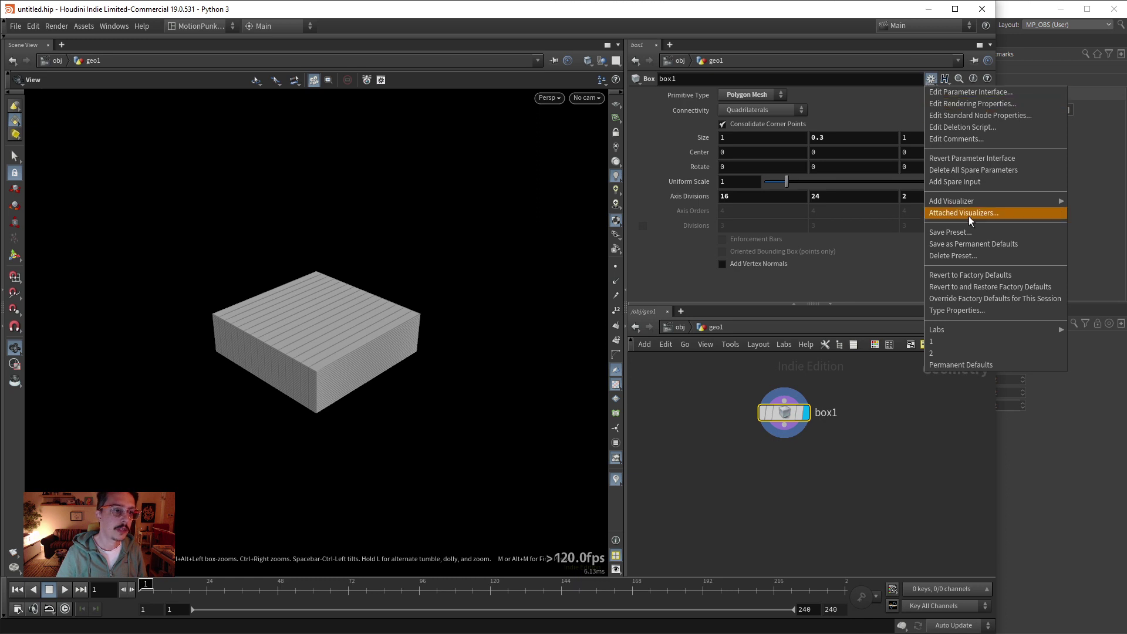
left_click(957, 256)
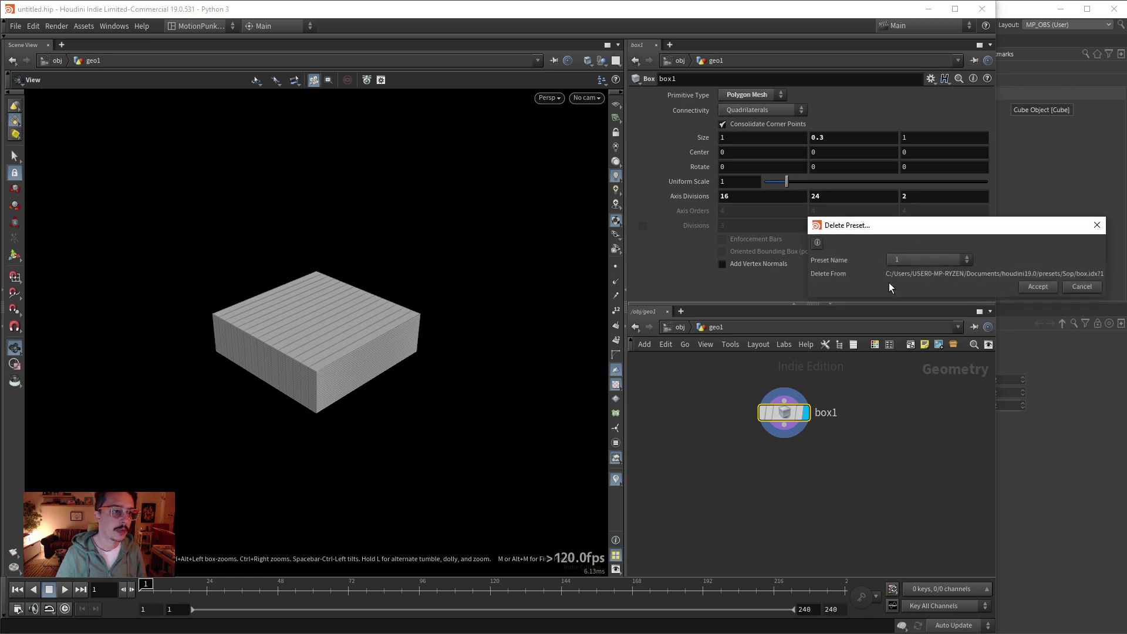
left_click(924, 260)
left_click(918, 294)
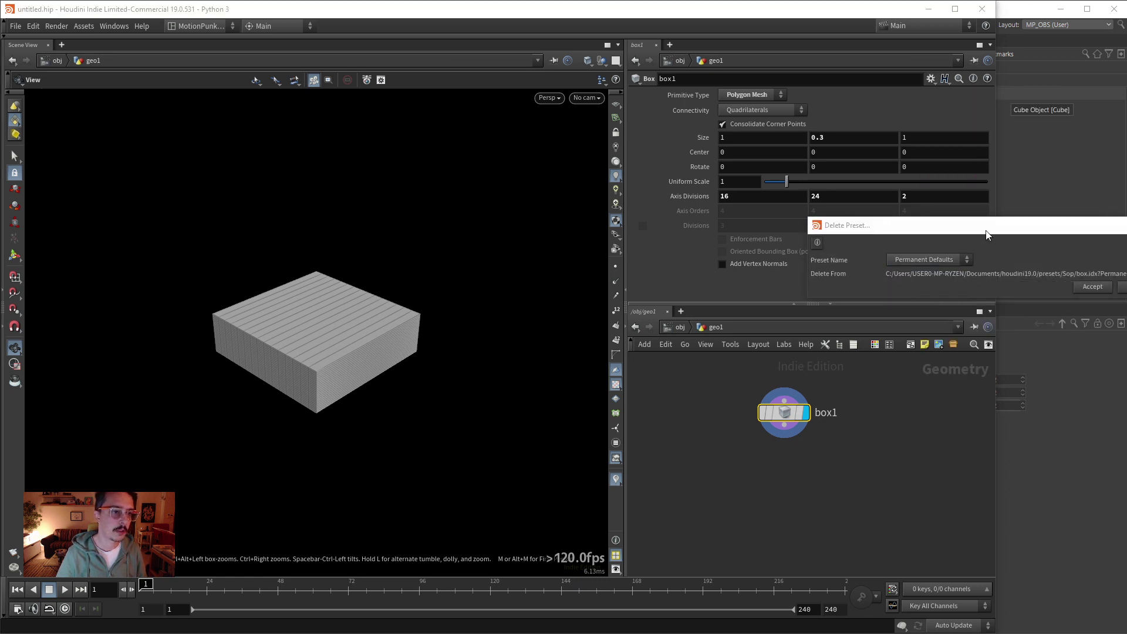
left_click(820, 270)
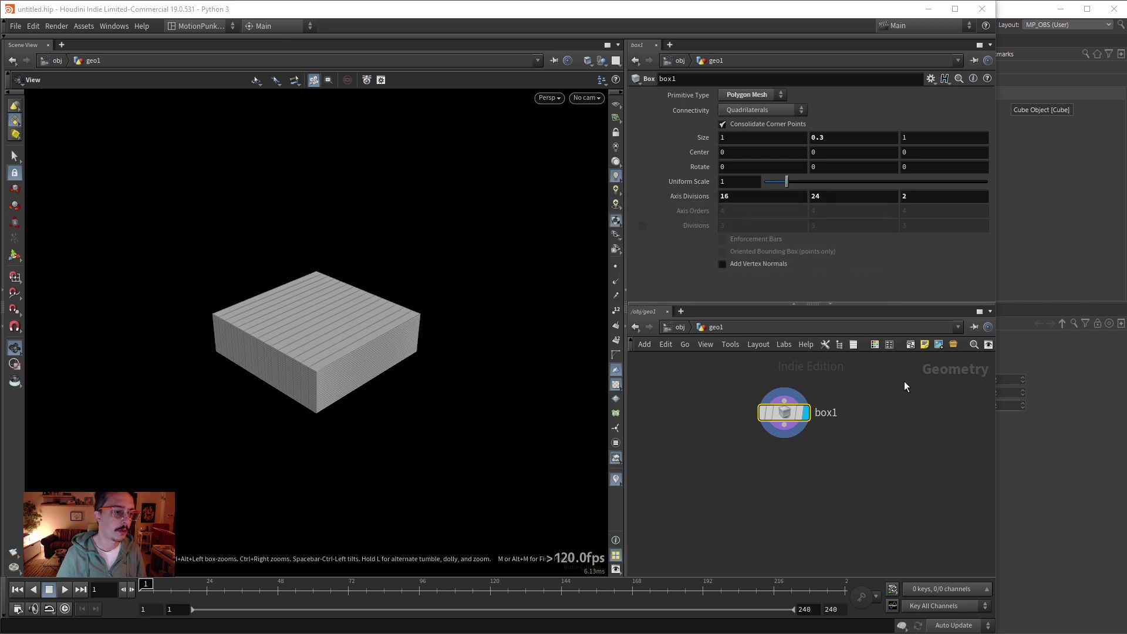
Check the parameter and preset menus to confirm Permanent Defaults is gone
left_click(926, 77)
left_click(938, 345)
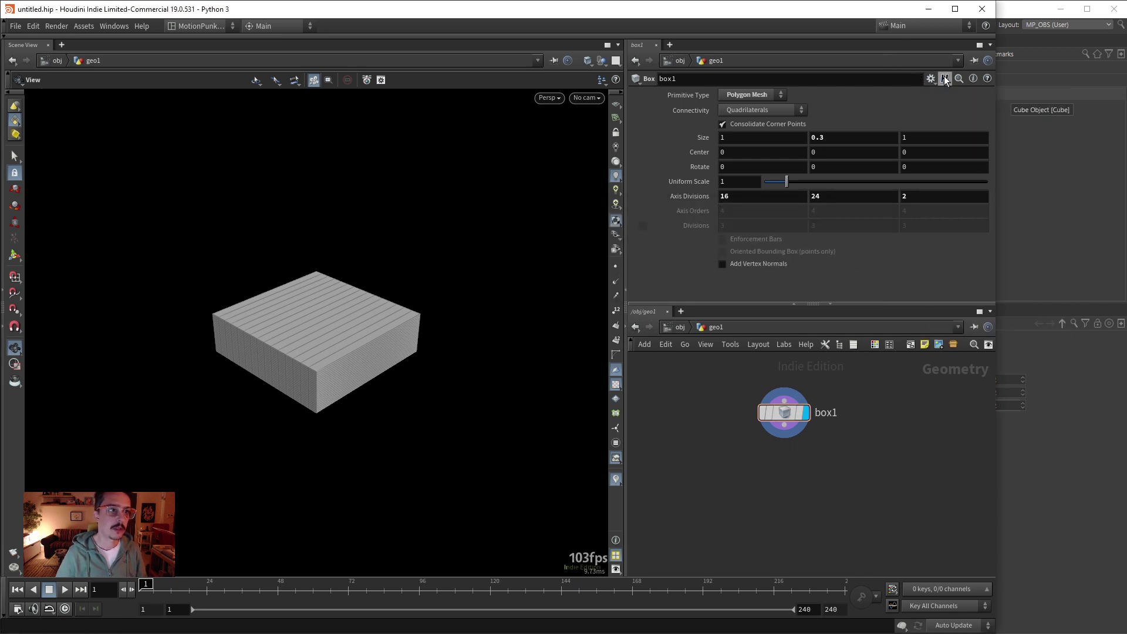
left_click(945, 77)
left_click(933, 350)
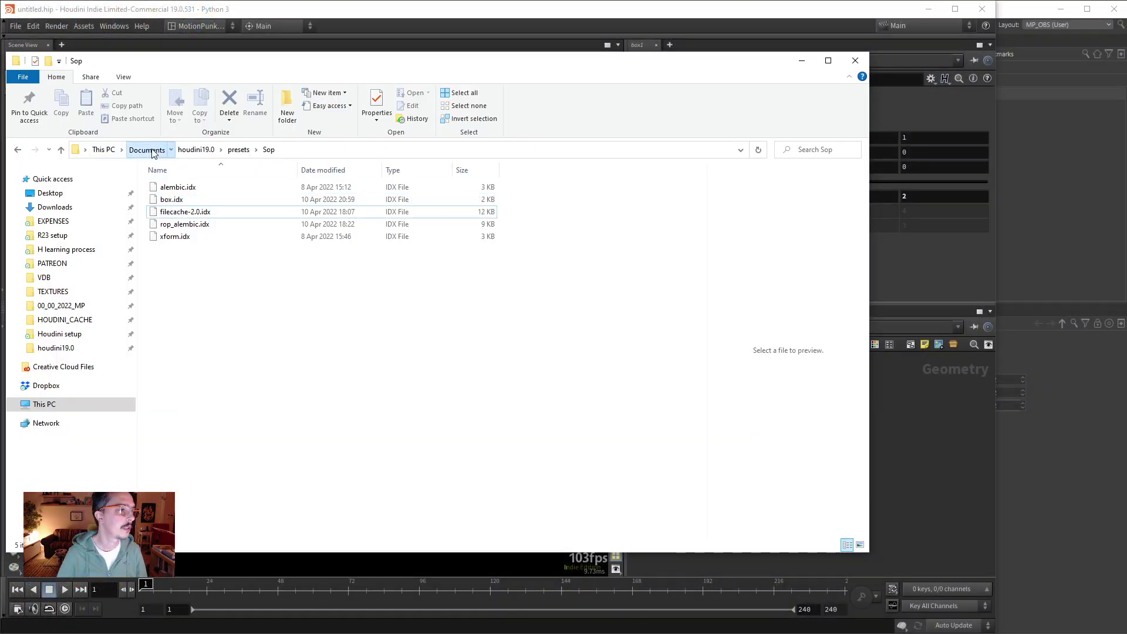
Browse Explorer from Documents into houdini19.0 > presets, briefly returning to box1 in Houdini
left_click(153, 151)
double_click(215, 254)
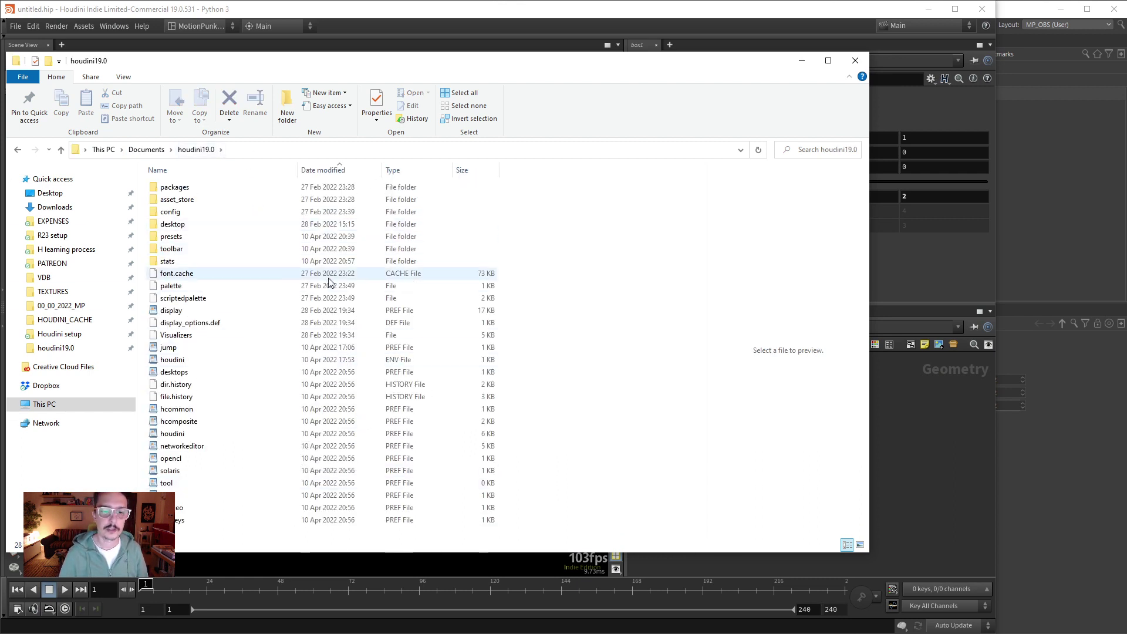
left_click_drag(508, 77, 718, 71)
double_click(404, 231)
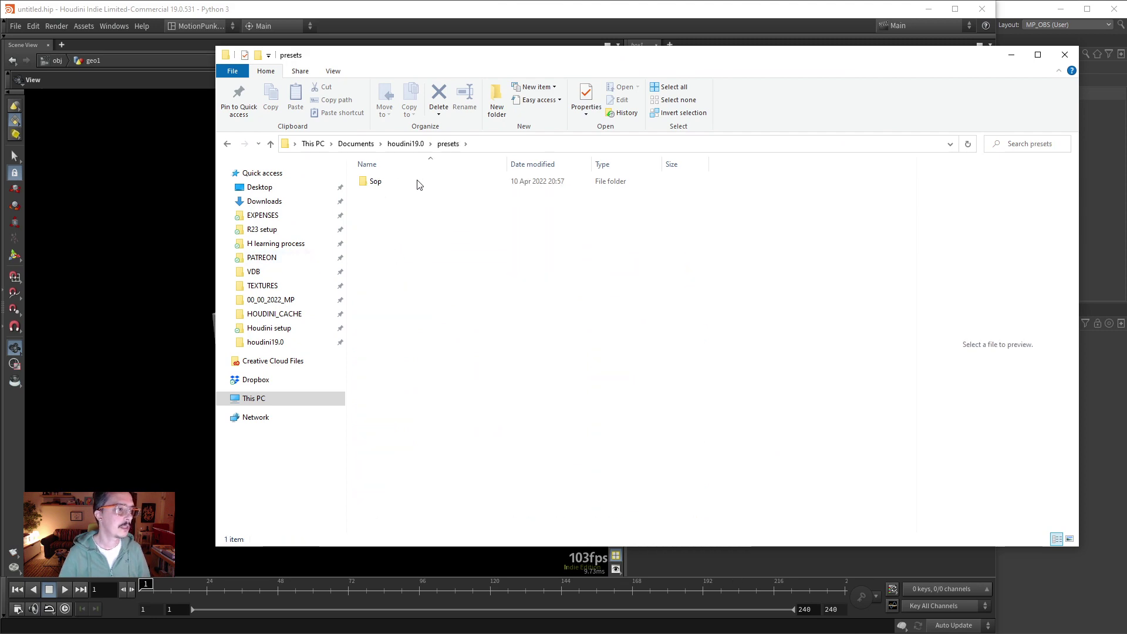
left_click(1010, 56)
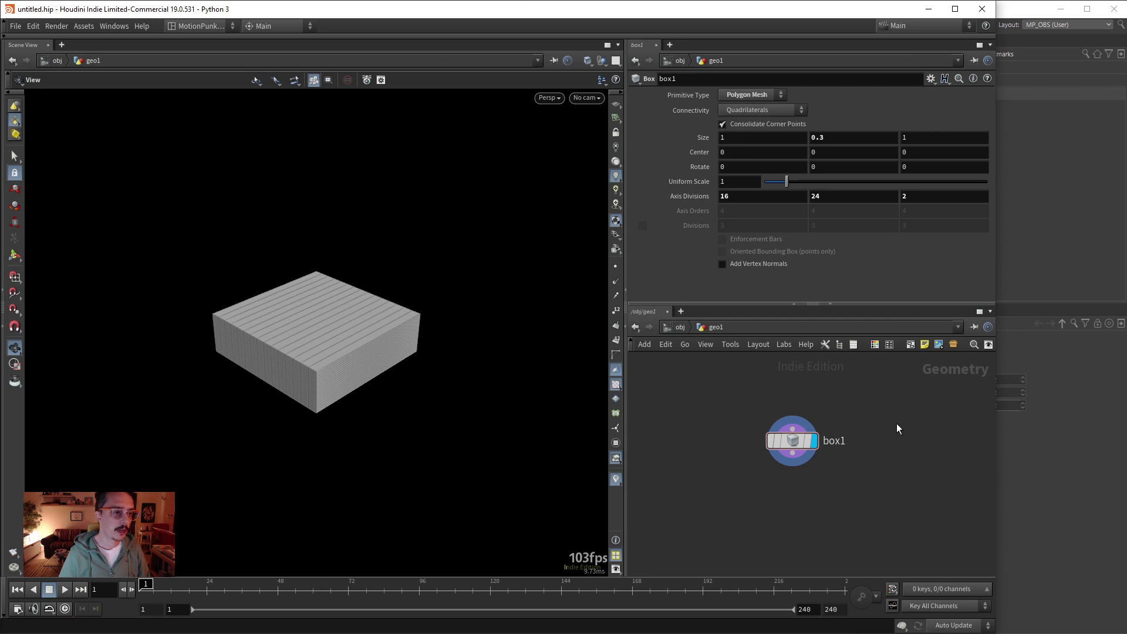
left_click(679, 328)
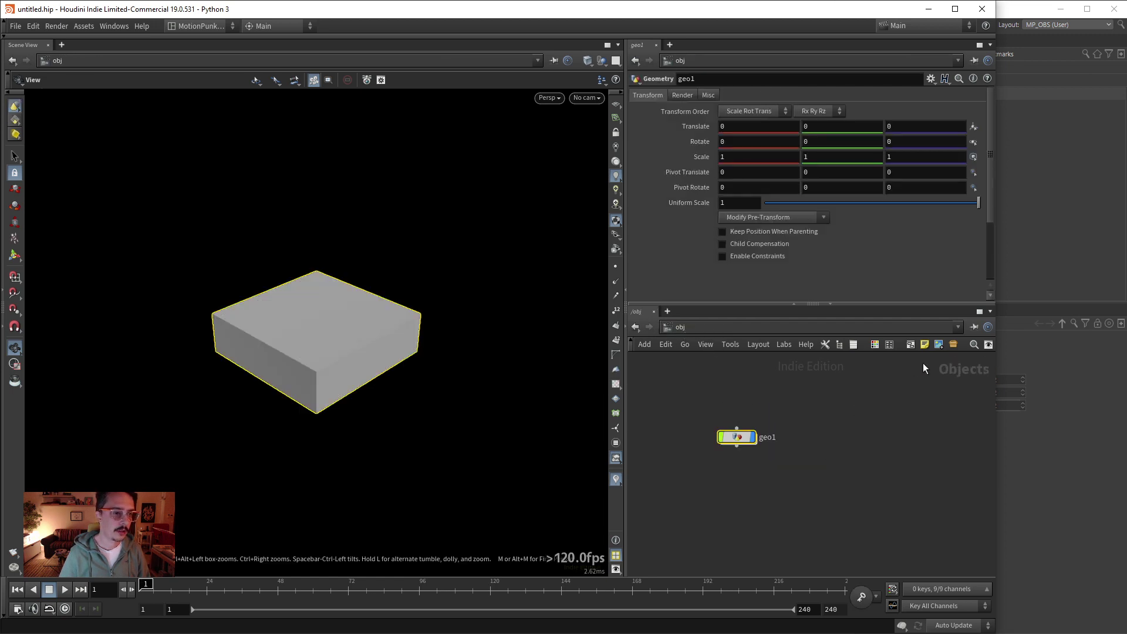
double_click(739, 438)
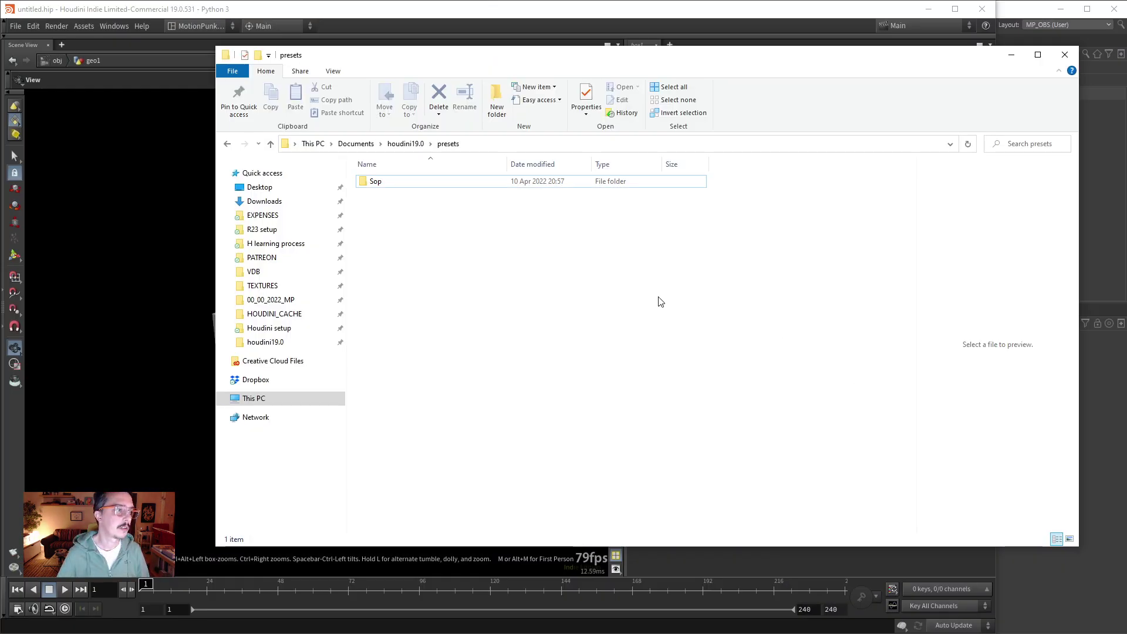
Open the Sop folder, select box.idx, then minimize Explorer back to Houdini
double_click(389, 188)
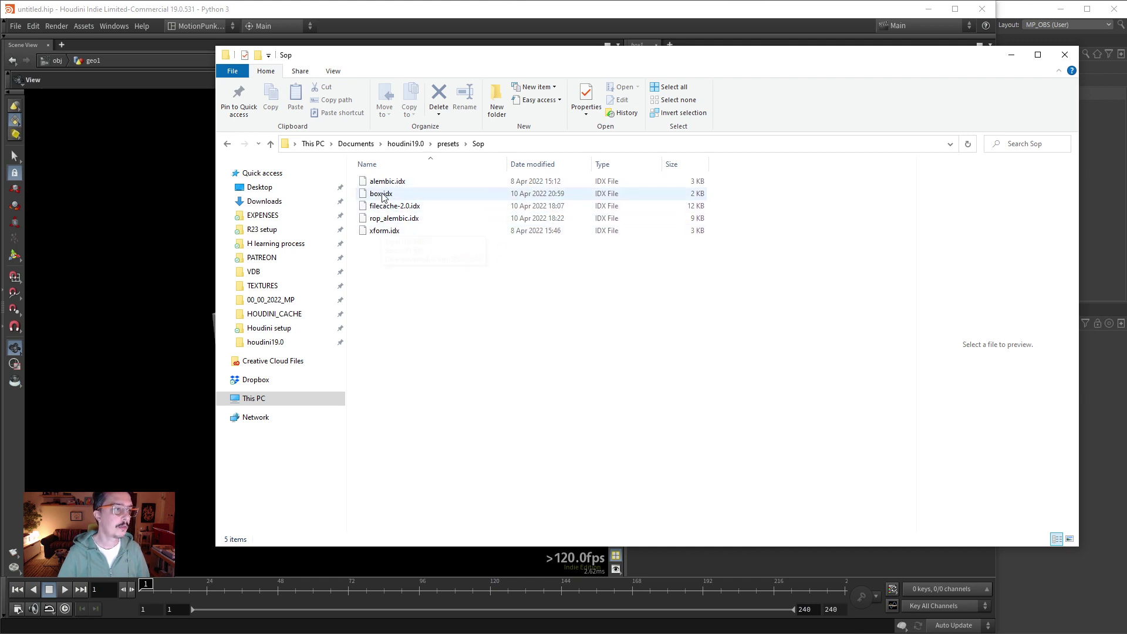
left_click(435, 194)
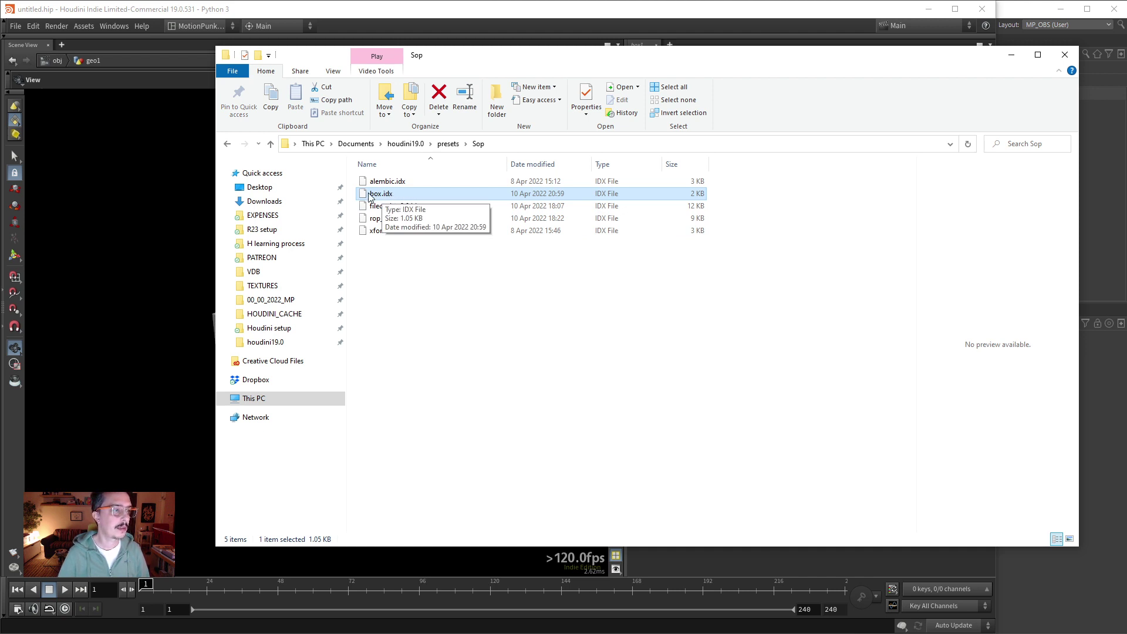
left_click_drag(728, 63, 722, 70)
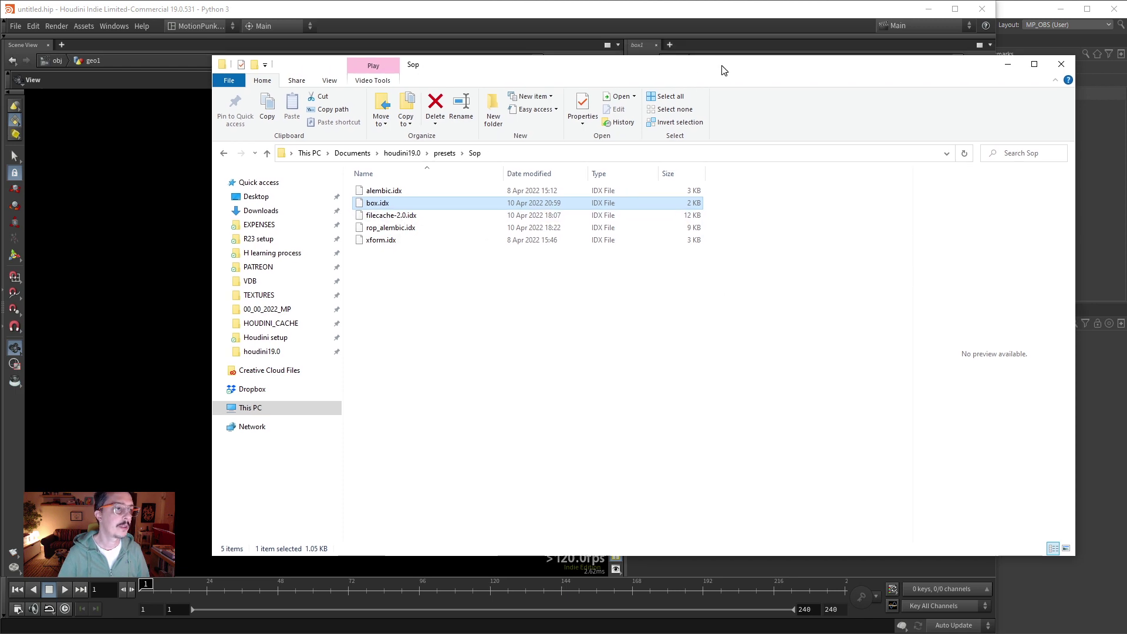
left_click(1059, 63)
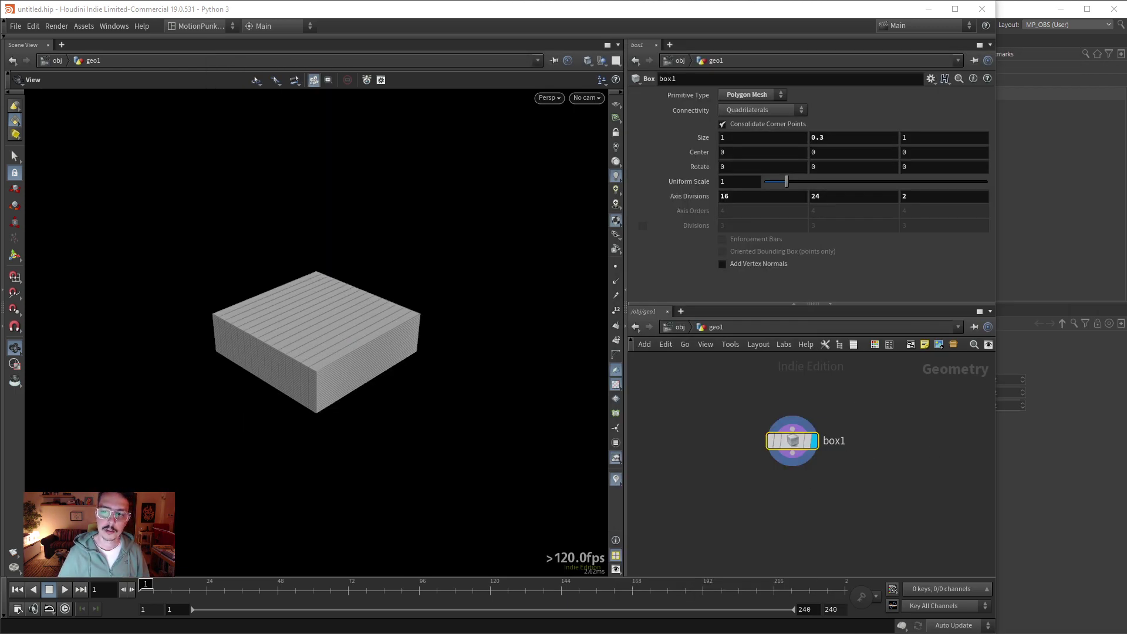
key("alt+Tab")
left_click_drag(483, 73, 771, 74)
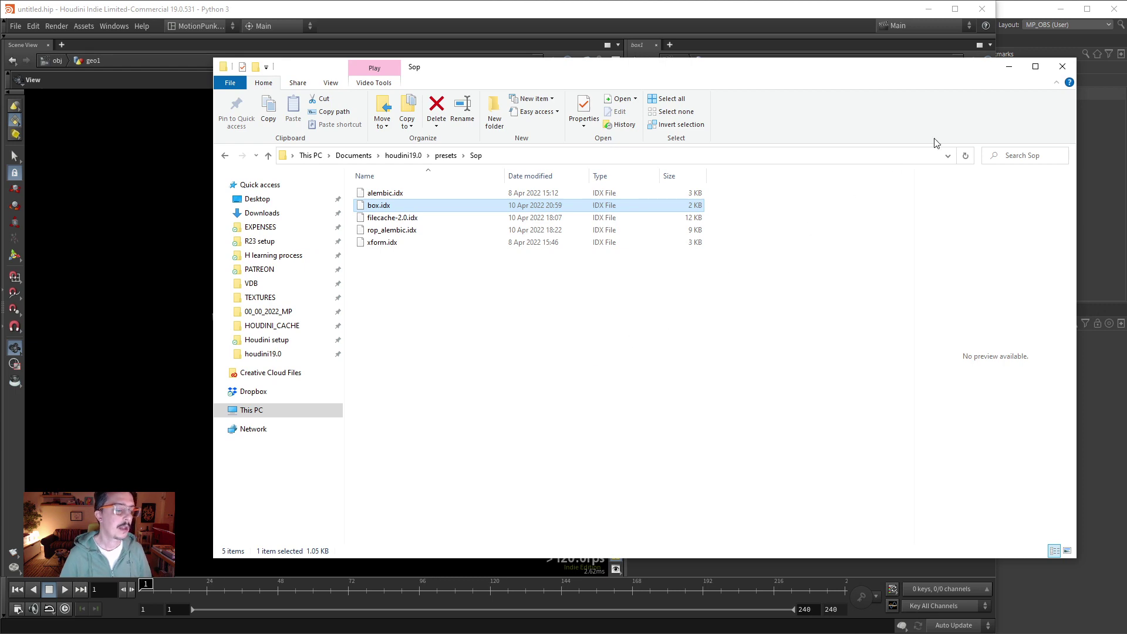
left_click(1009, 66)
At object level, add a DOP Network node beside geo1
left_click(879, 421)
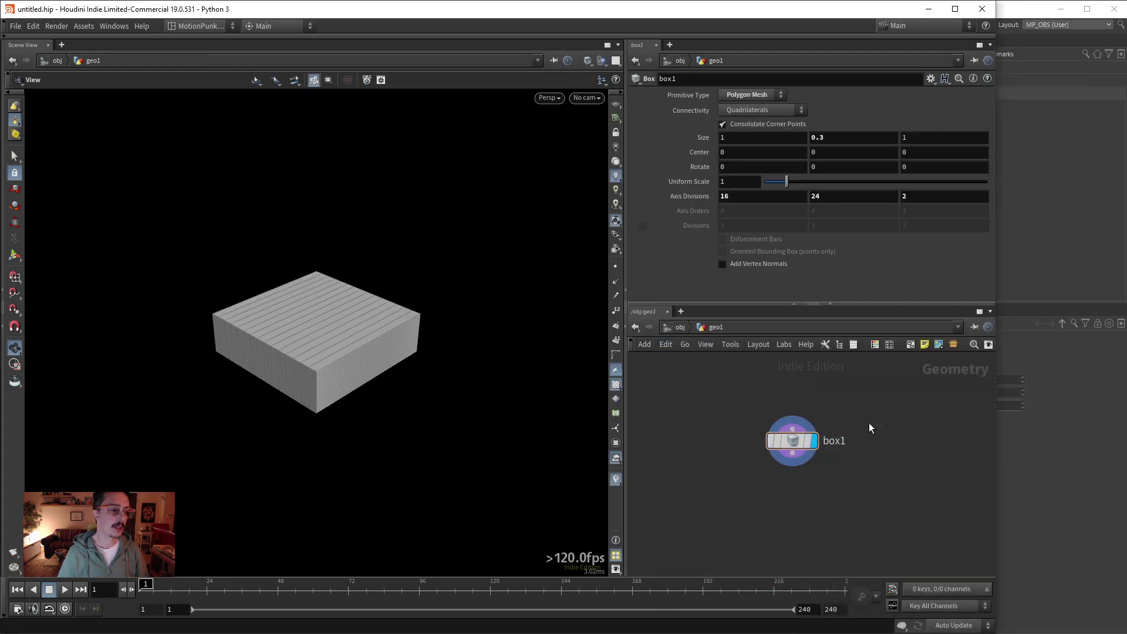
key("u")
key("Tab")
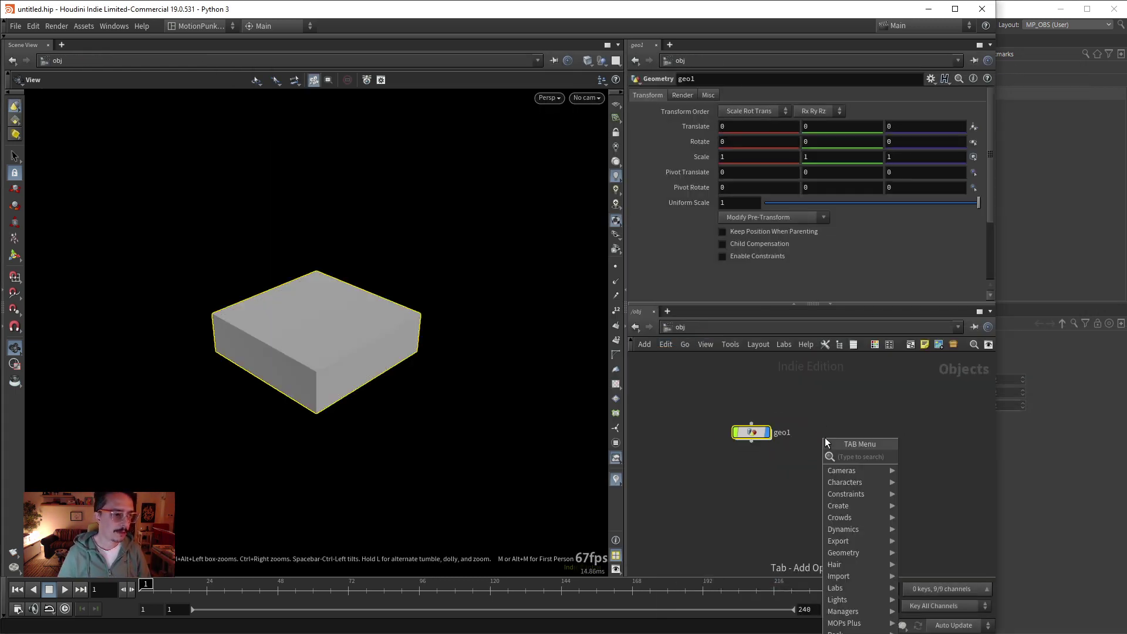
type("null")
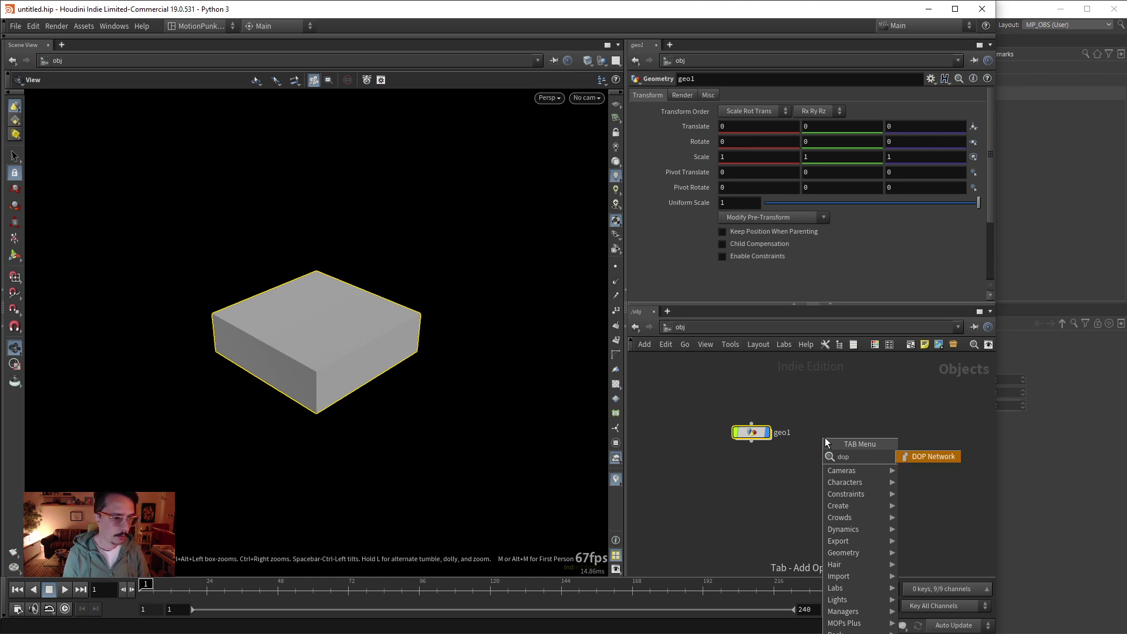
key("Return")
left_click(825, 438)
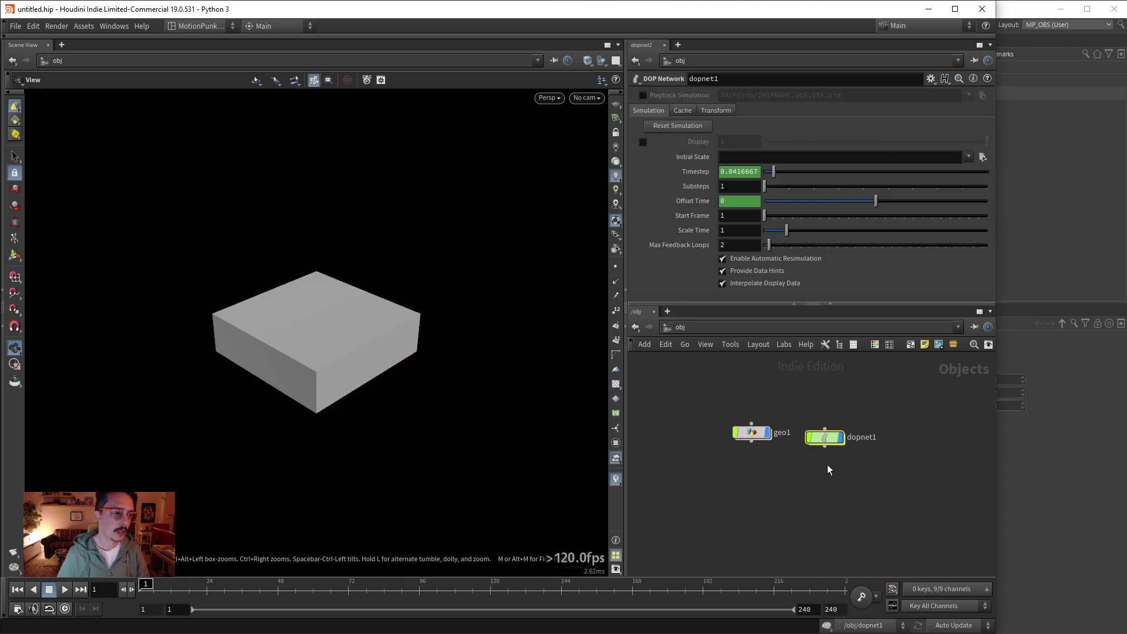
scroll(833, 453, "up", 2)
middle_click_drag(840, 457, 847, 478)
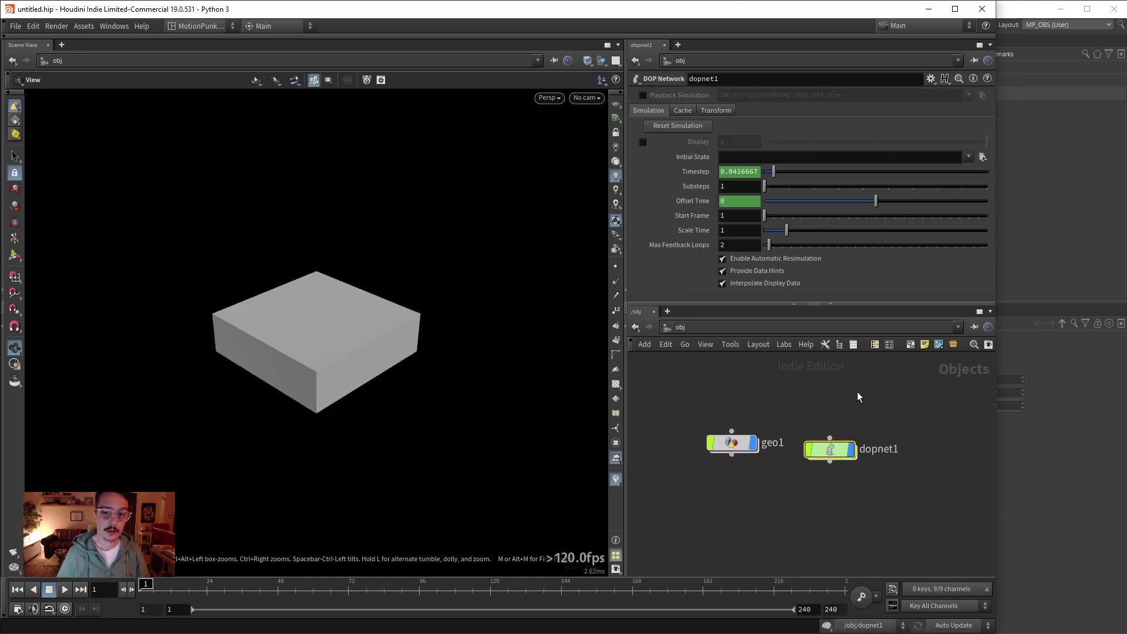
Go inside dopnet1 to reach its output node
double_click(741, 443)
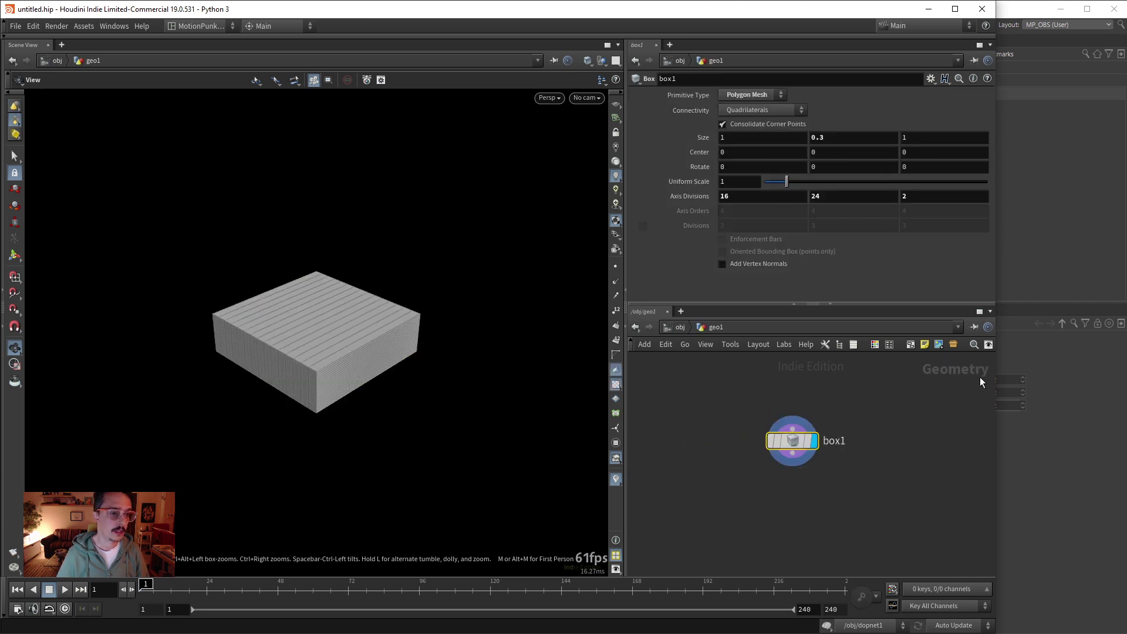
key("u")
double_click(833, 450)
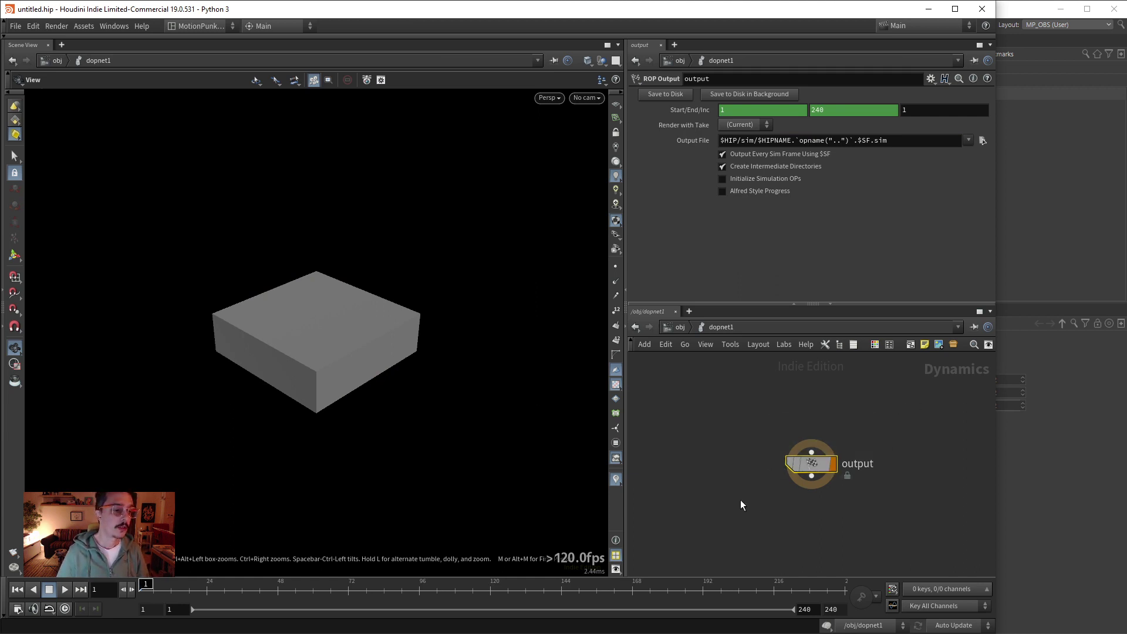
Enable Alfred Style Progress and save the settings as preset 12233
left_click(734, 192)
left_click(931, 78)
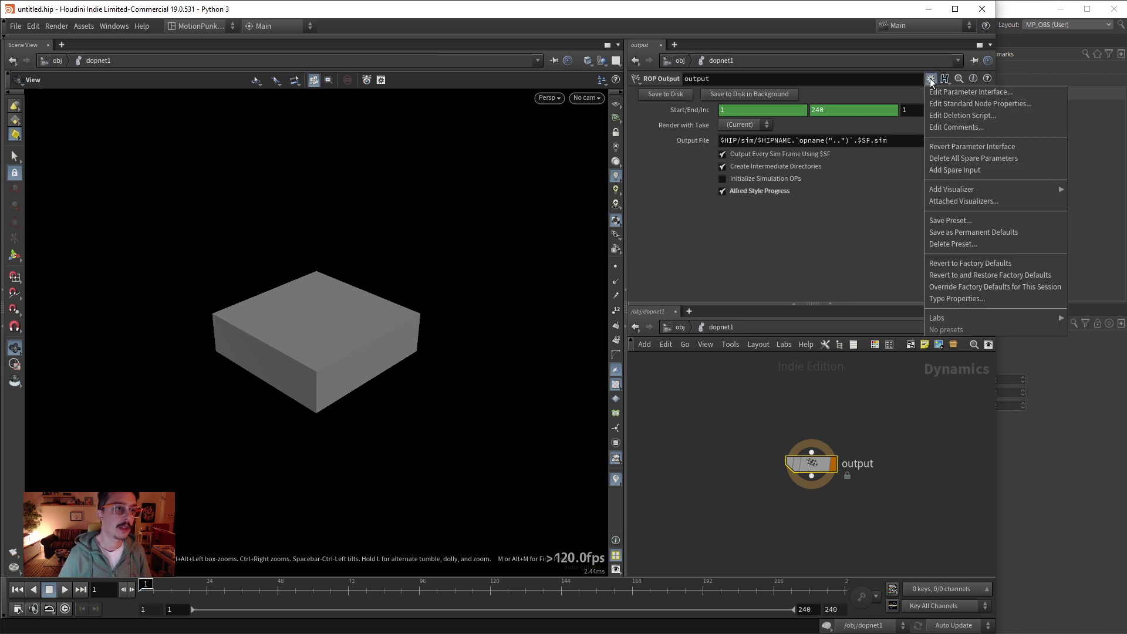
left_click(962, 221)
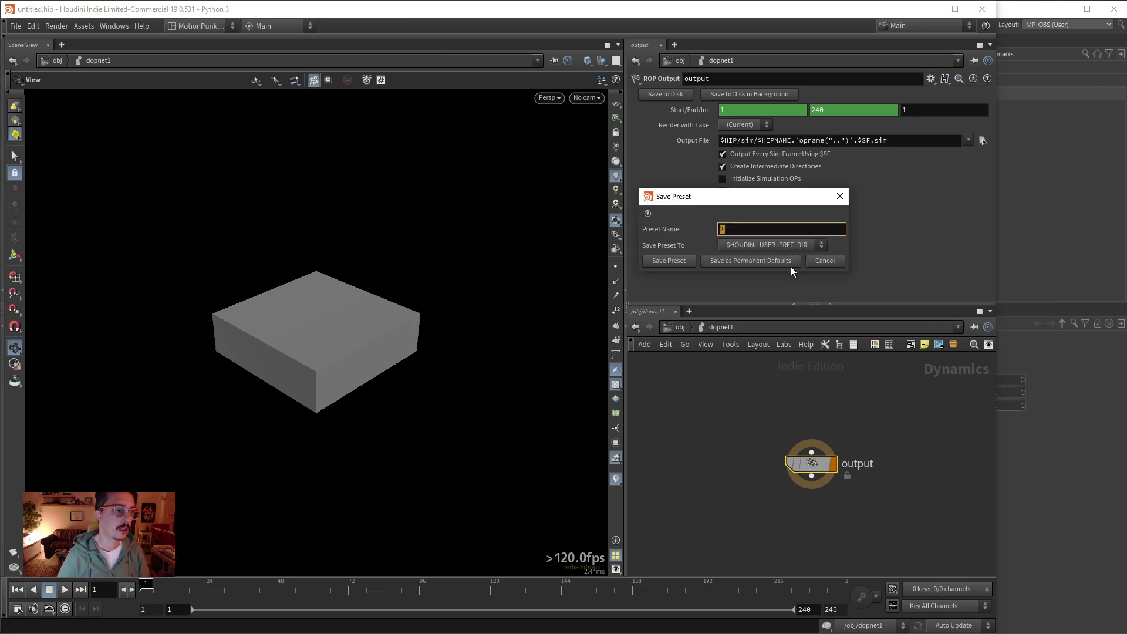
type("12233")
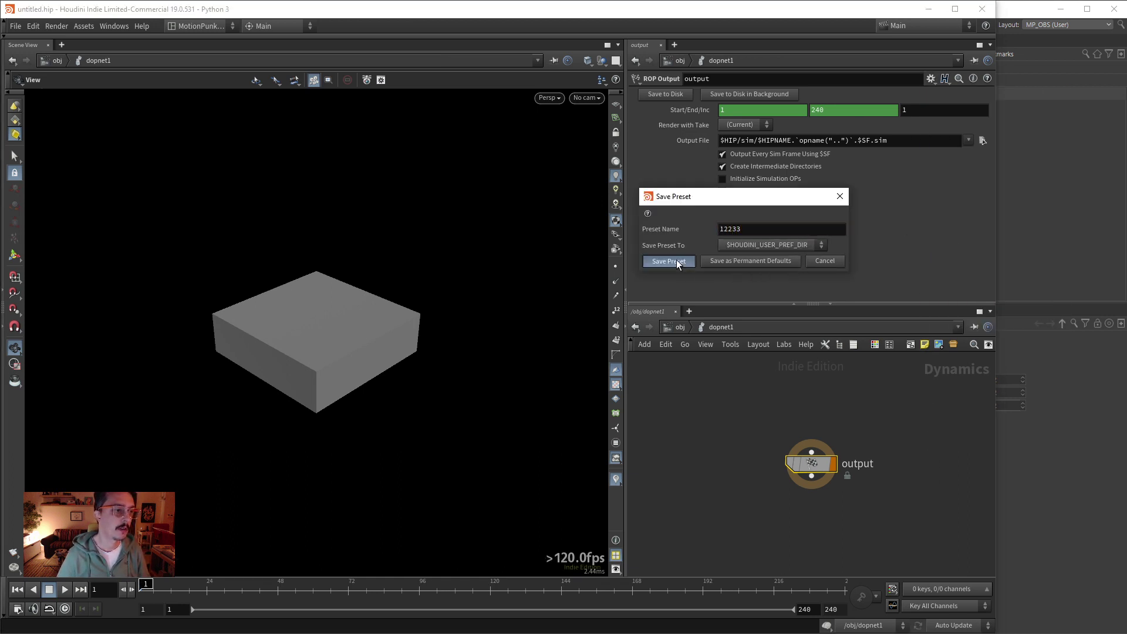
left_click(670, 261)
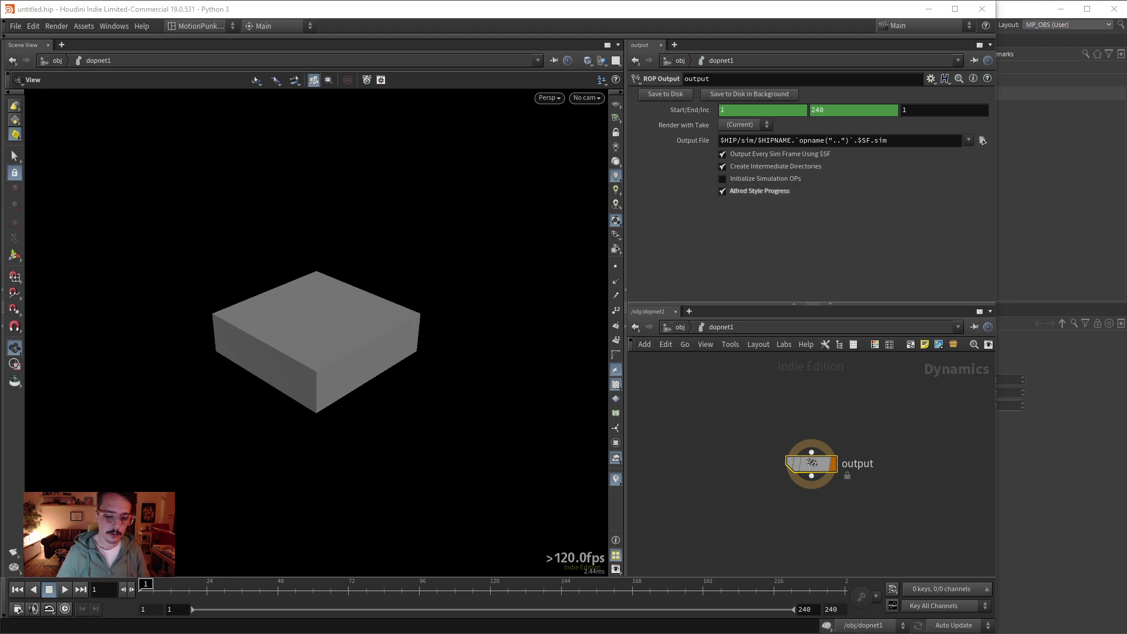
key("alt+Tab")
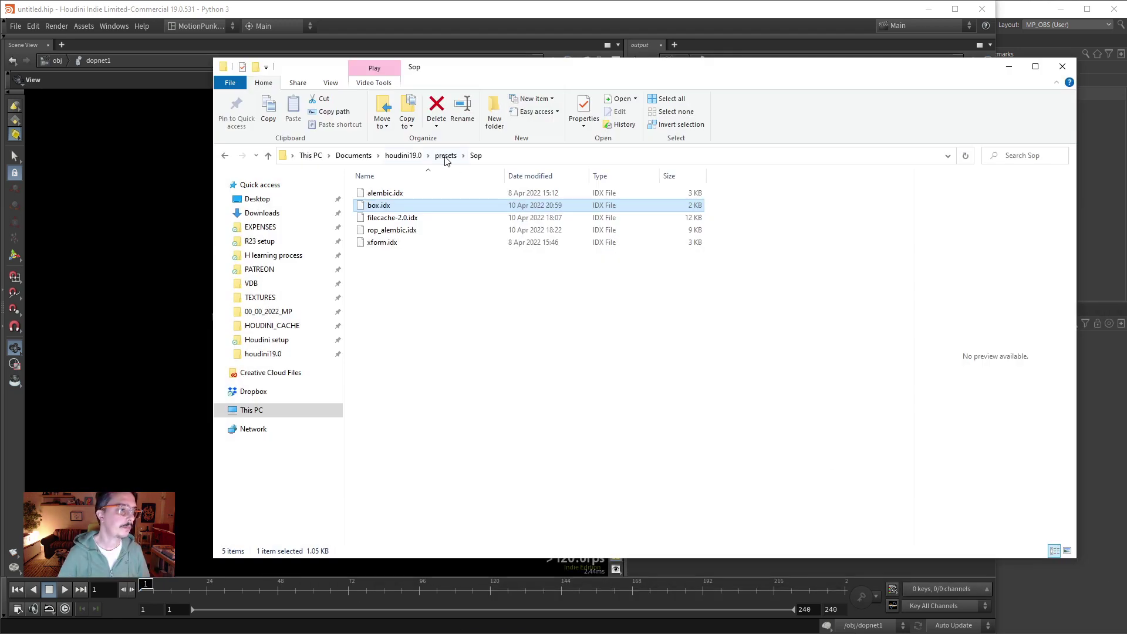
Find output.idx in presets > Dop, return to presets and minimize Explorer
left_click(442, 156)
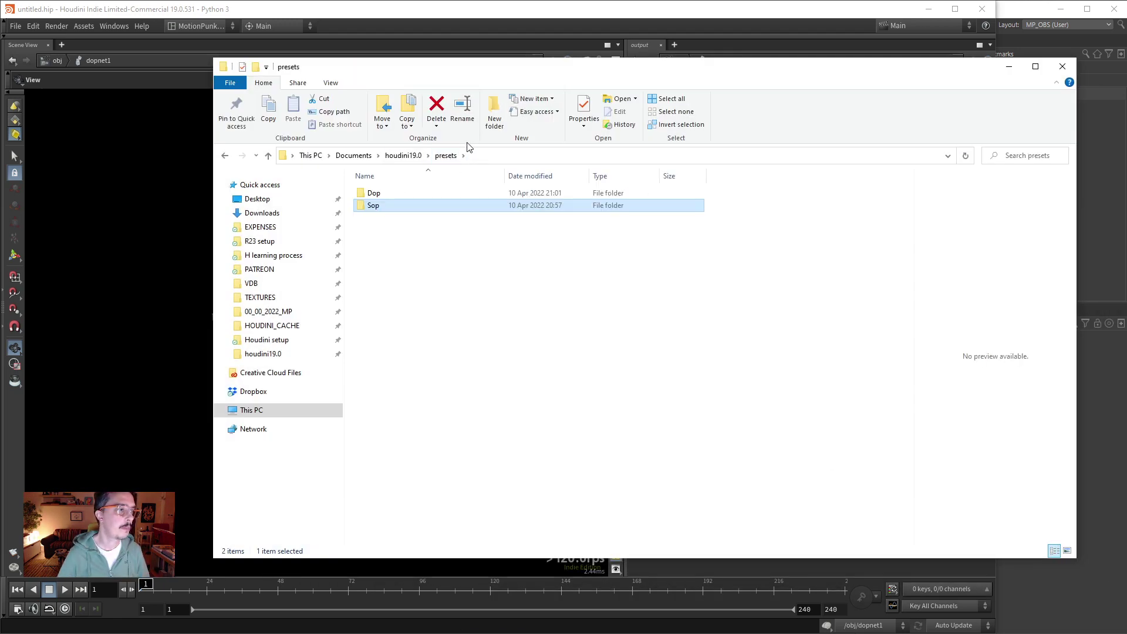
double_click(374, 194)
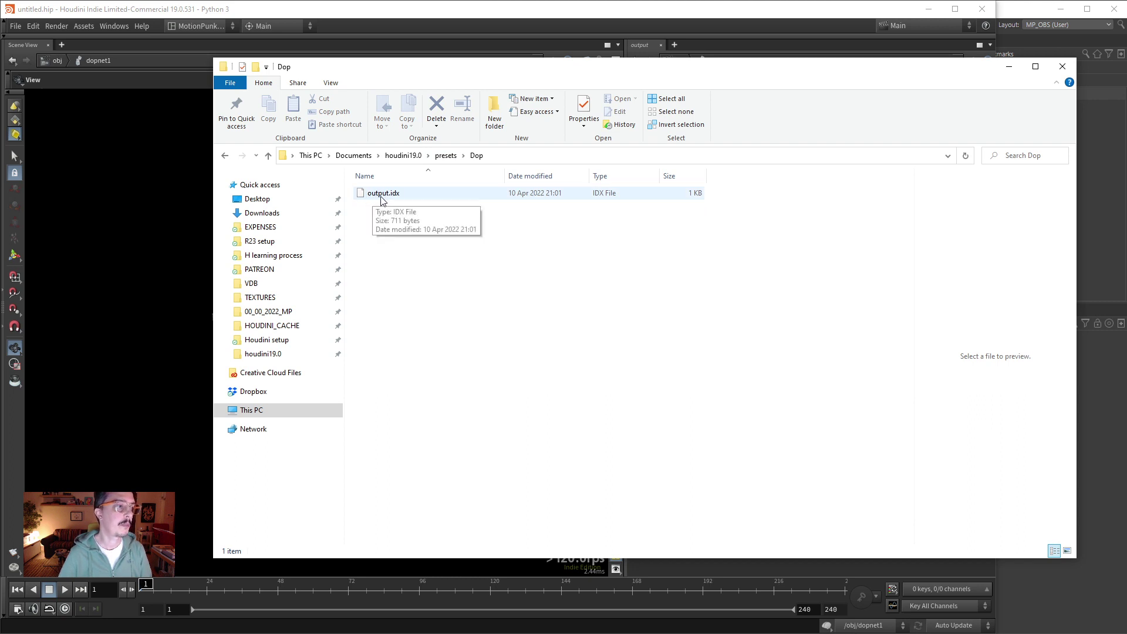
left_click(446, 156)
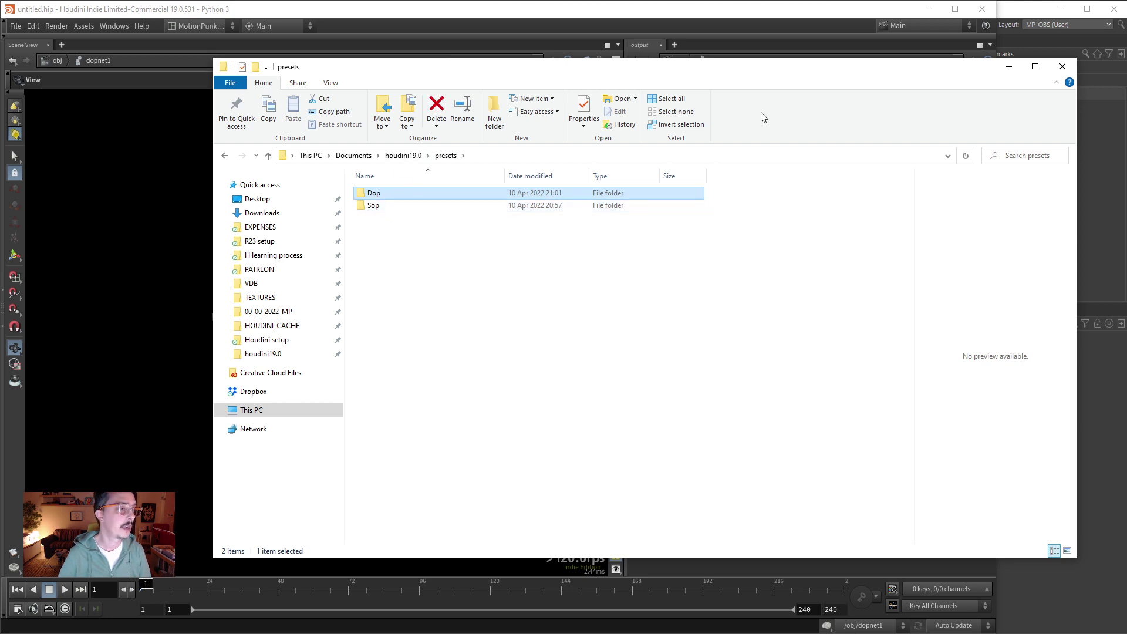
left_click(1009, 66)
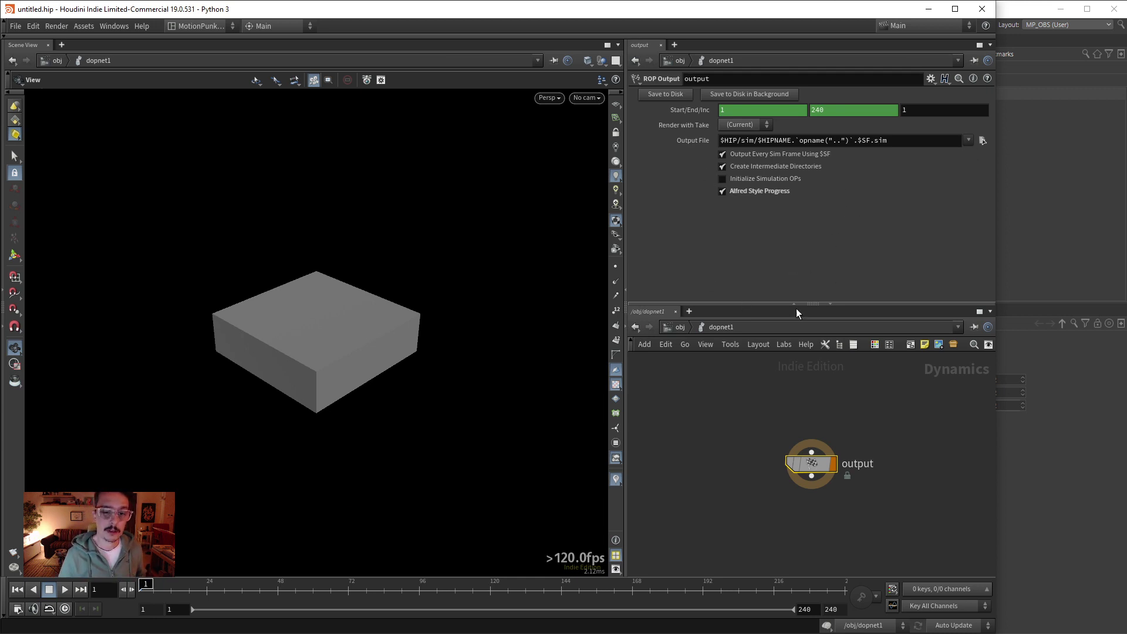
Toggle the ROP Output checkboxes, leaving Output Every Sim Frame and Intermediate Directories on, Initialize Simulation OPs off
left_click(725, 180)
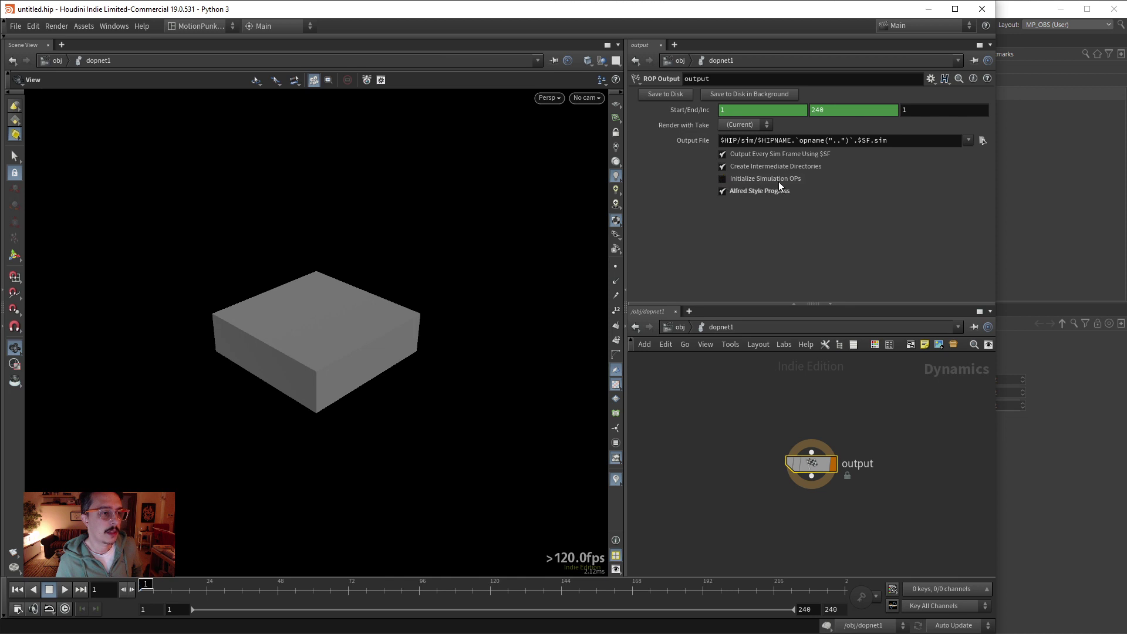
left_click(735, 180)
left_click(737, 179)
left_click(723, 166)
left_click(721, 154)
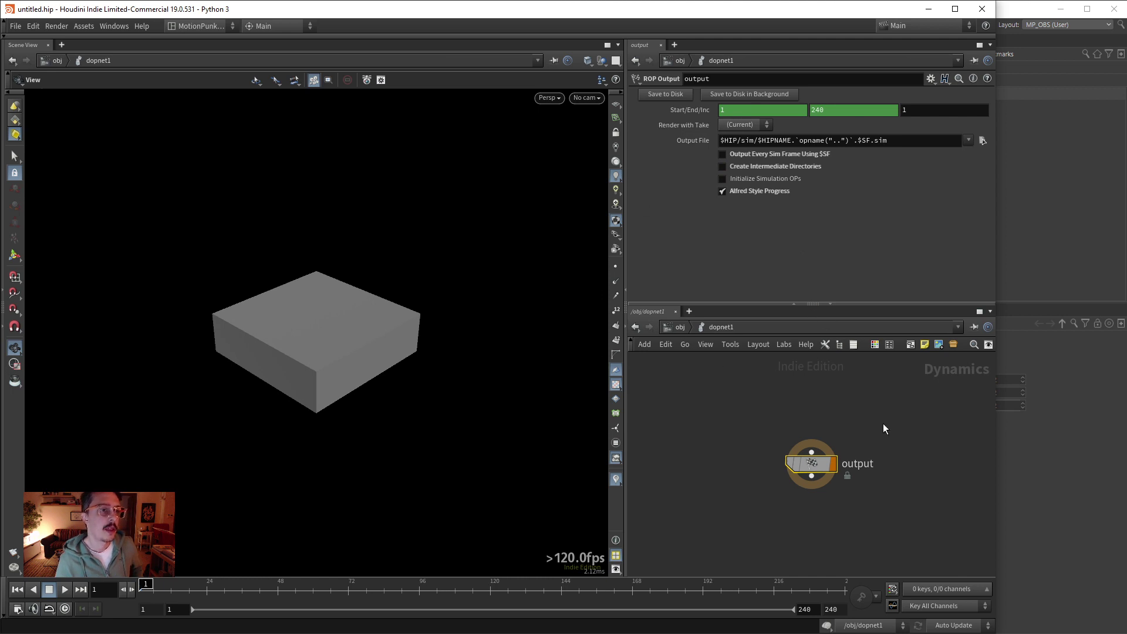
left_click(726, 177)
left_click(723, 166)
left_click(722, 179)
left_click(730, 154)
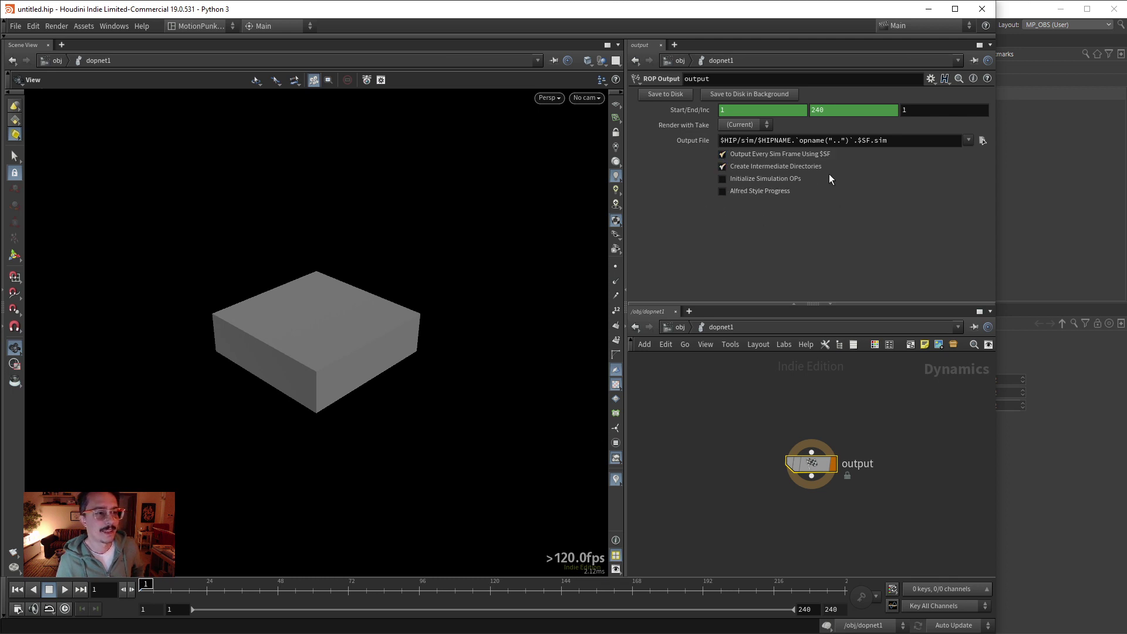
Switch Render with Take to Main, then back to (Current)
left_click(747, 125)
left_click(750, 136)
left_click(743, 125)
left_click(766, 137)
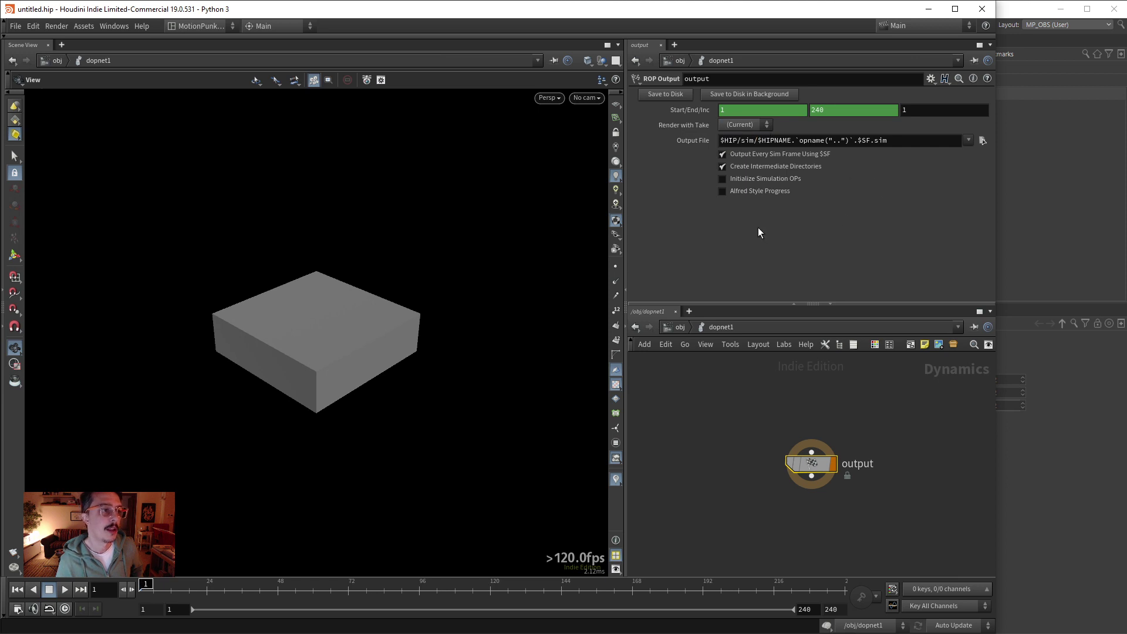
Revert the output node's parameters to factory defaults
left_click(929, 80)
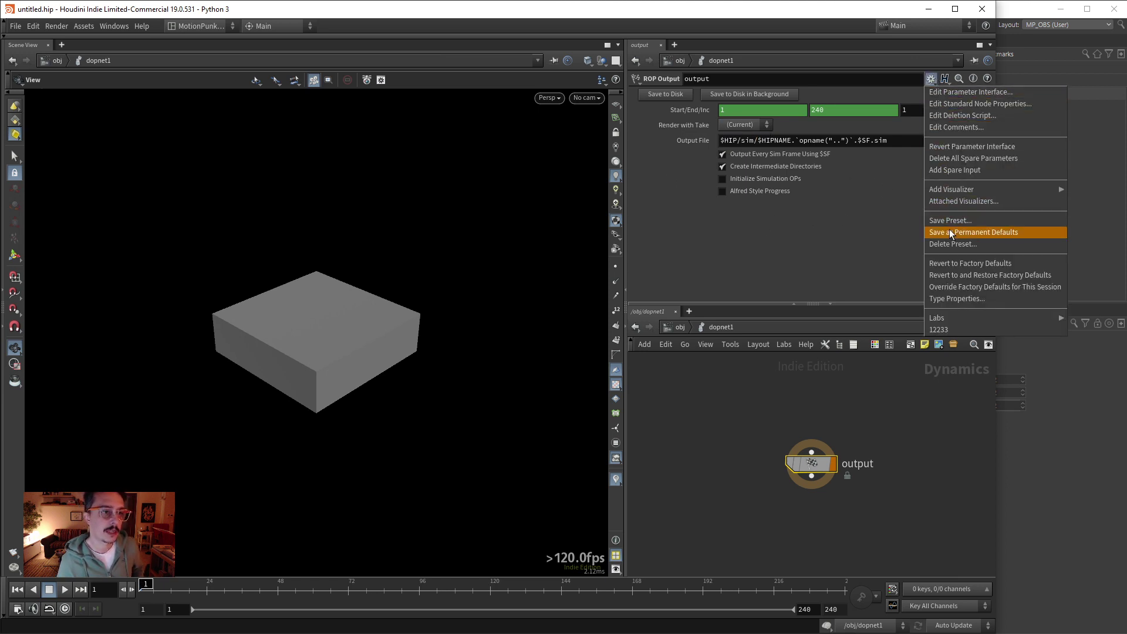
mouse_move(993, 188)
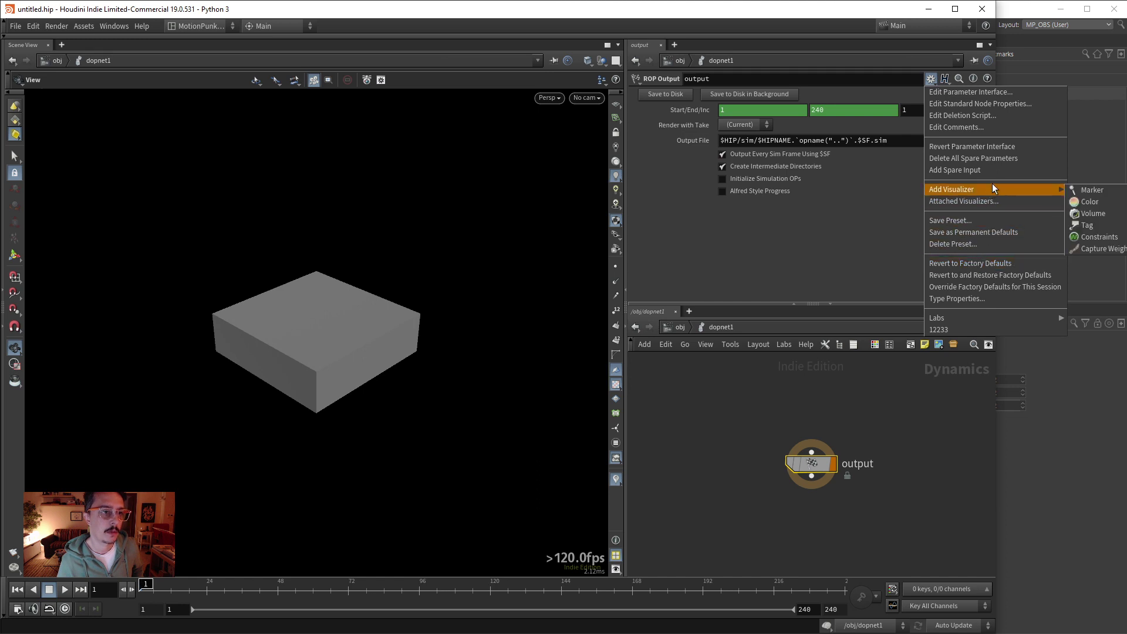
left_click(998, 263)
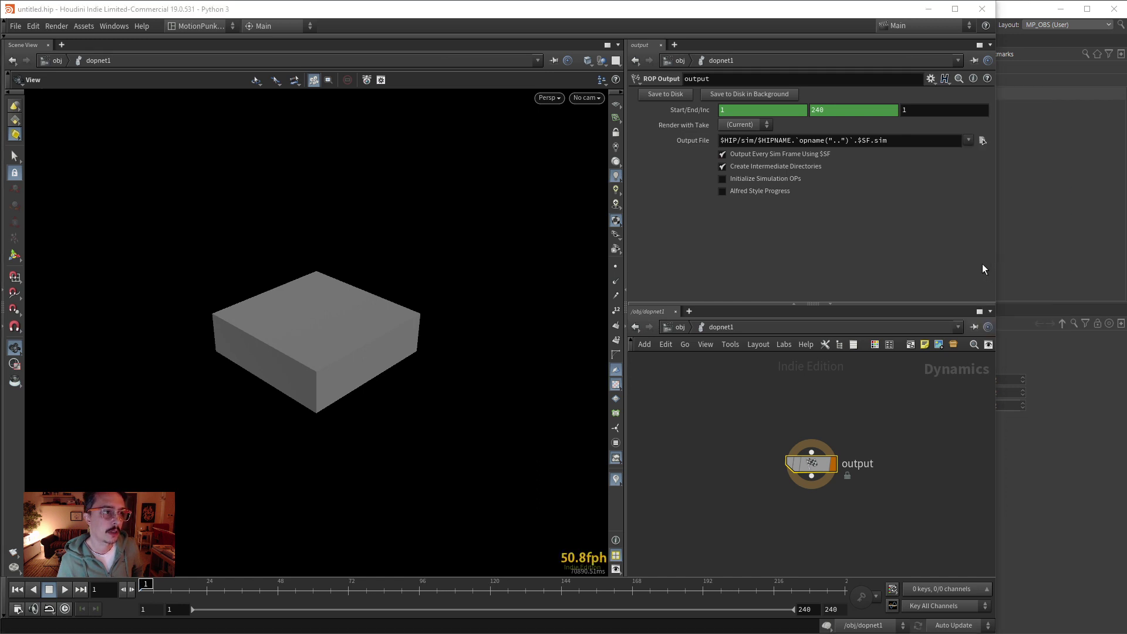
left_click(933, 78)
left_click(754, 244)
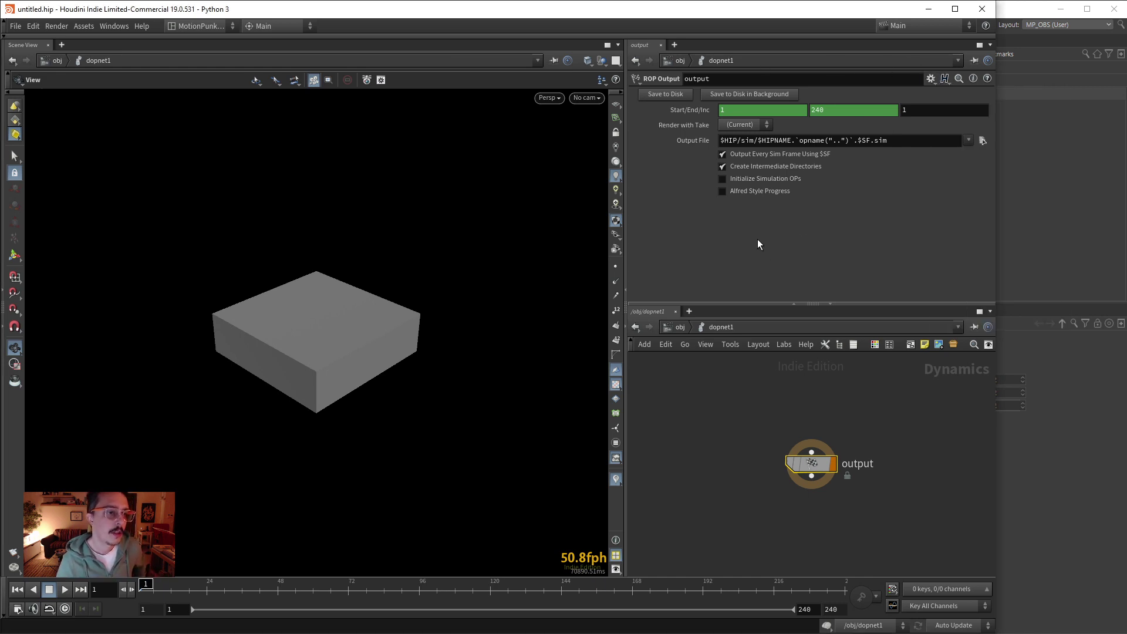
Revert Render with Take to its default (Current) and go up to /obj
right_click(679, 126)
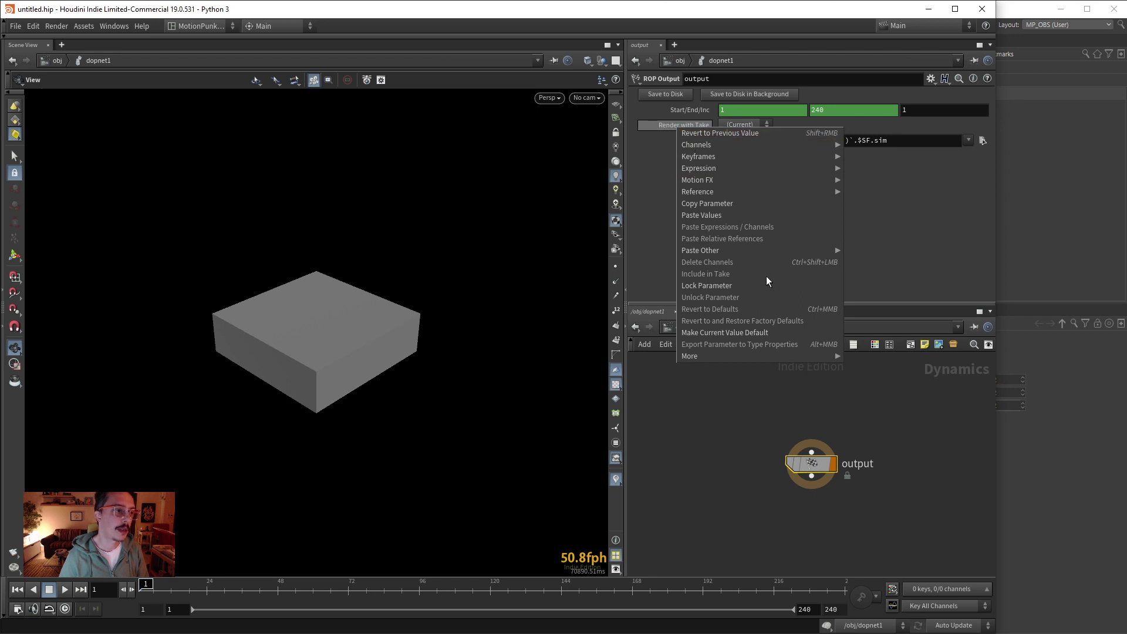
left_click(935, 184)
left_click(753, 124)
right_click(685, 125)
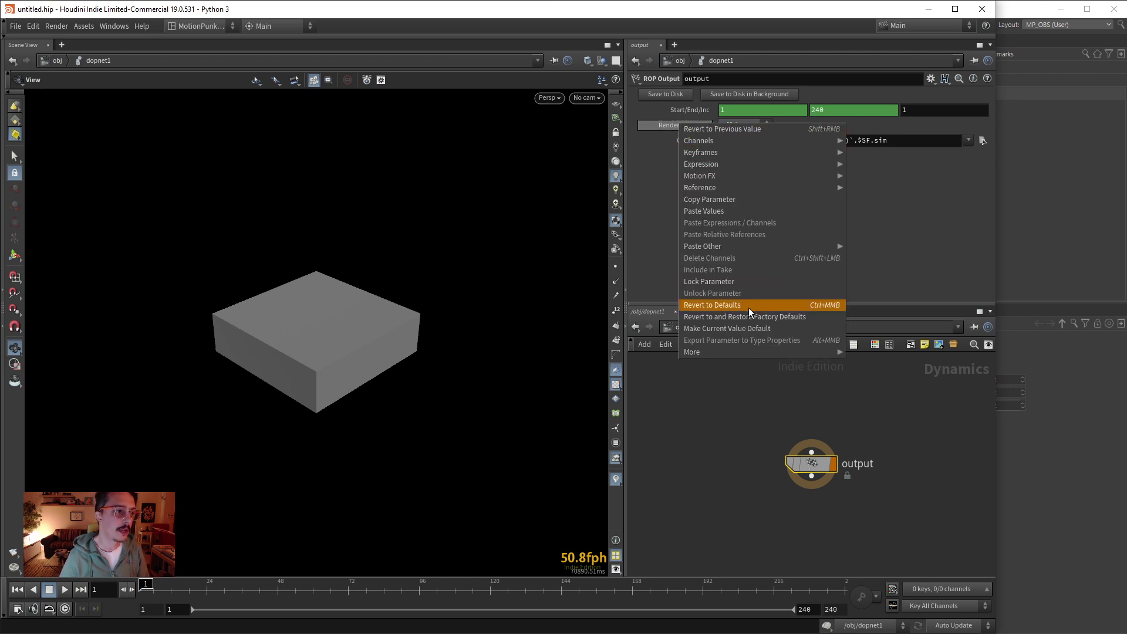
left_click(942, 205)
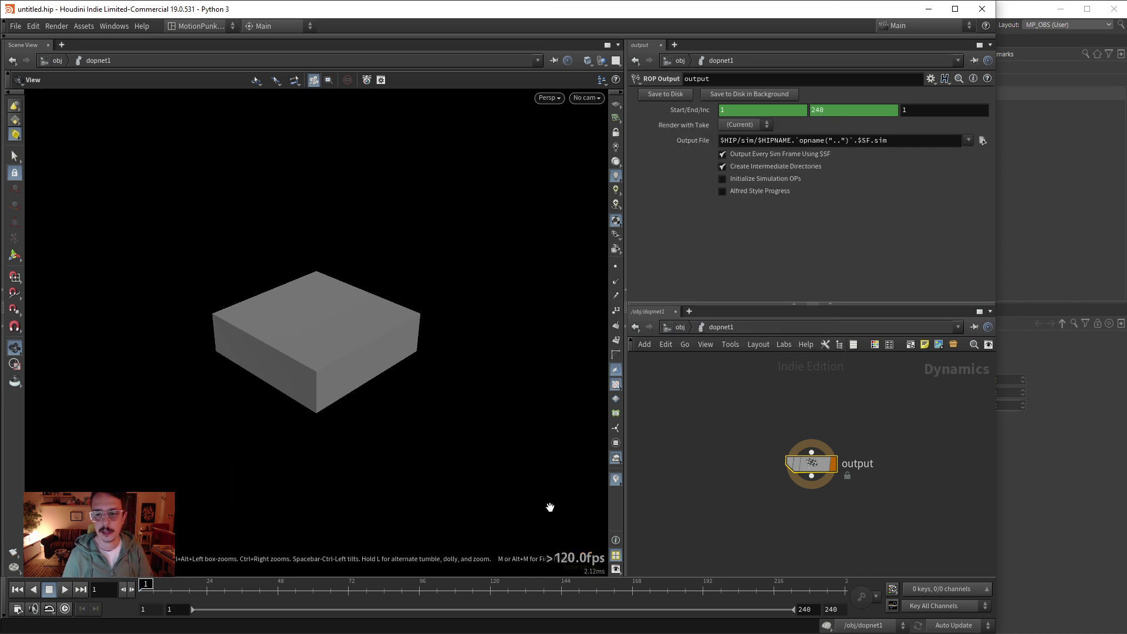
key("u")
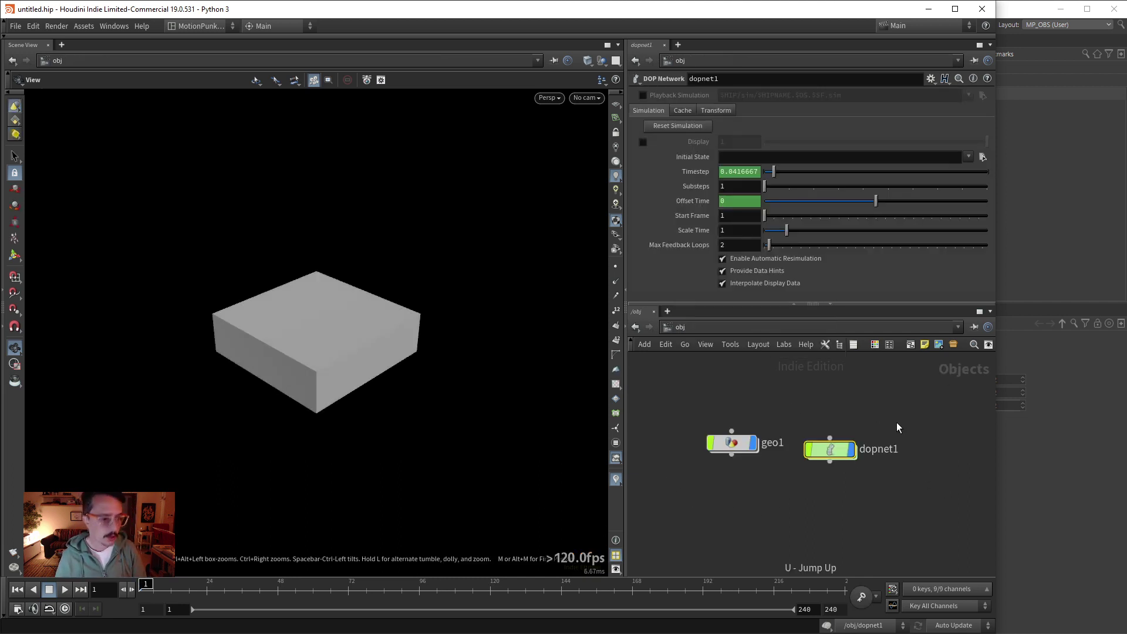